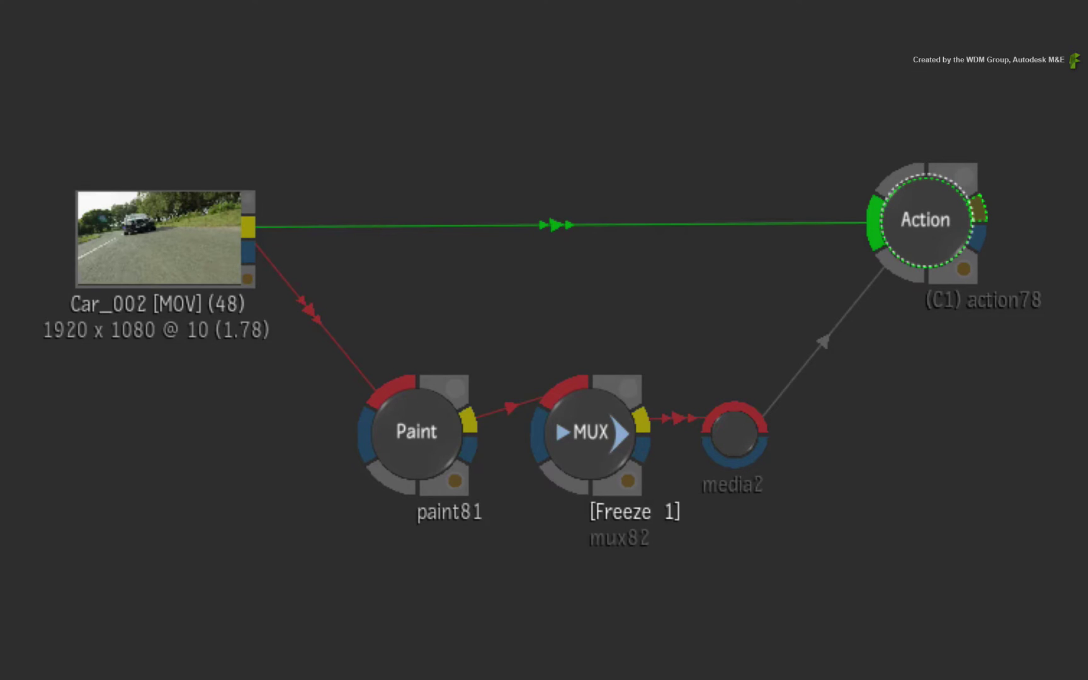
Step: With the Action node selected, save the batch setup as iteration Shot07_001 and list saved iterations
{"action": "left_click", "coordinate": [921, 229]}
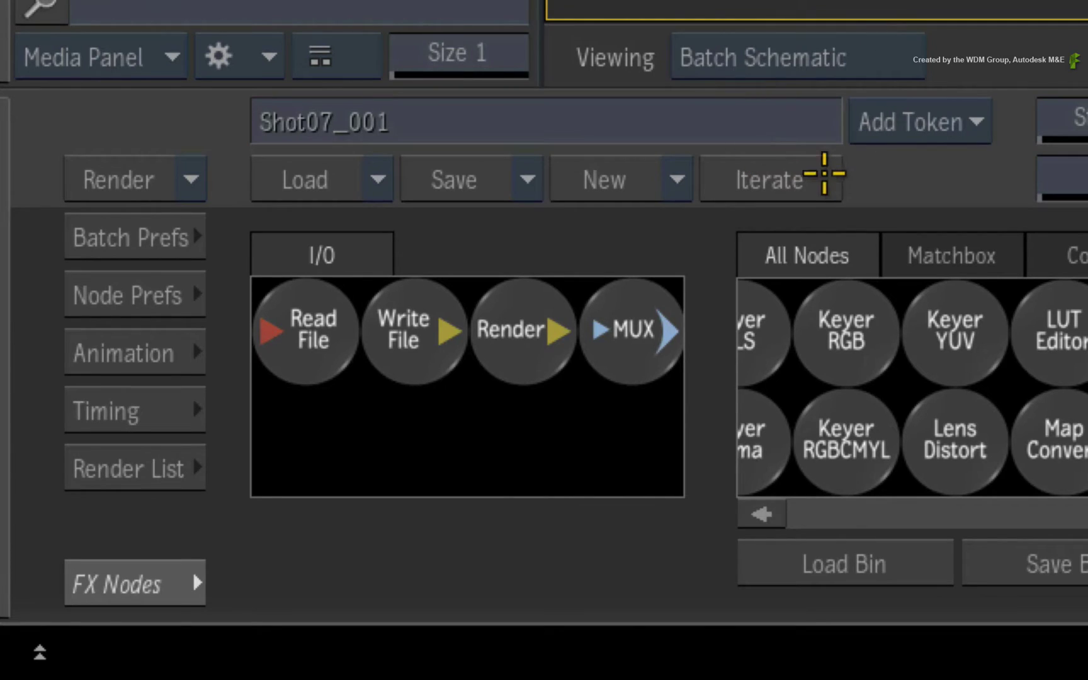
{"action": "left_click", "coordinate": [823, 179]}
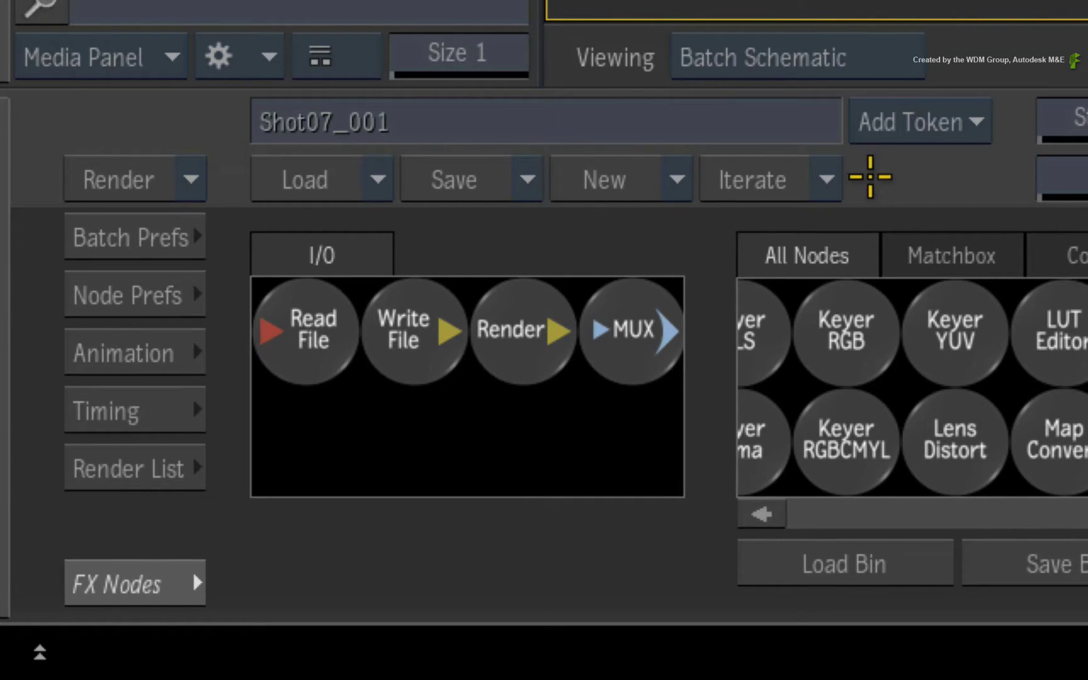
{"action": "left_click", "coordinate": [831, 177]}
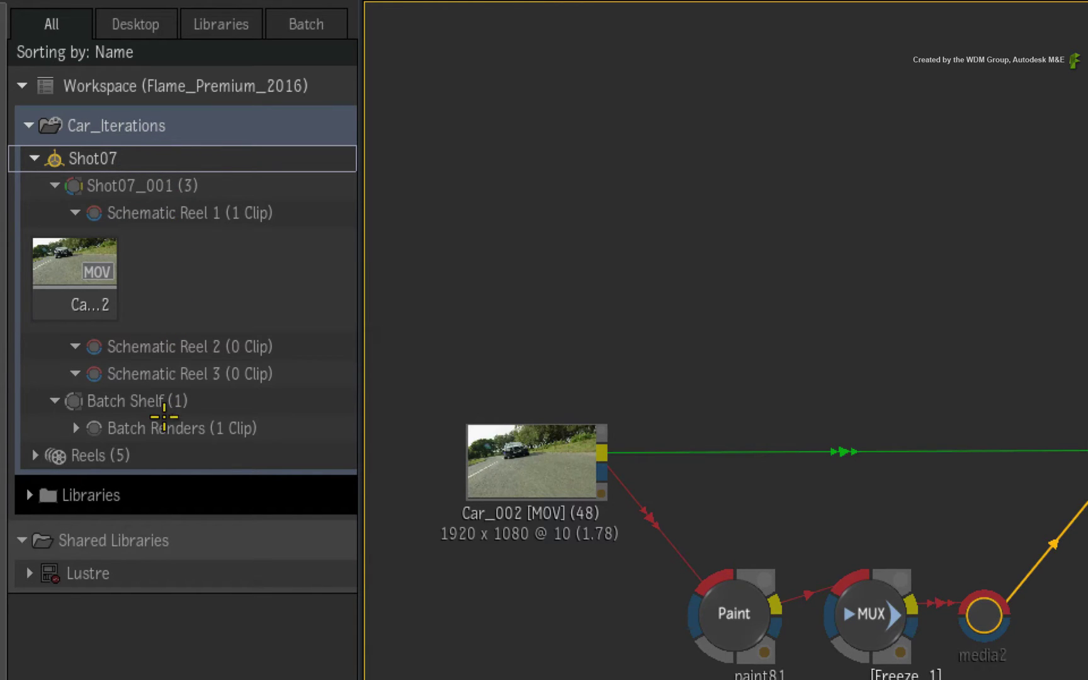
{"action": "left_click", "coordinate": [213, 185]}
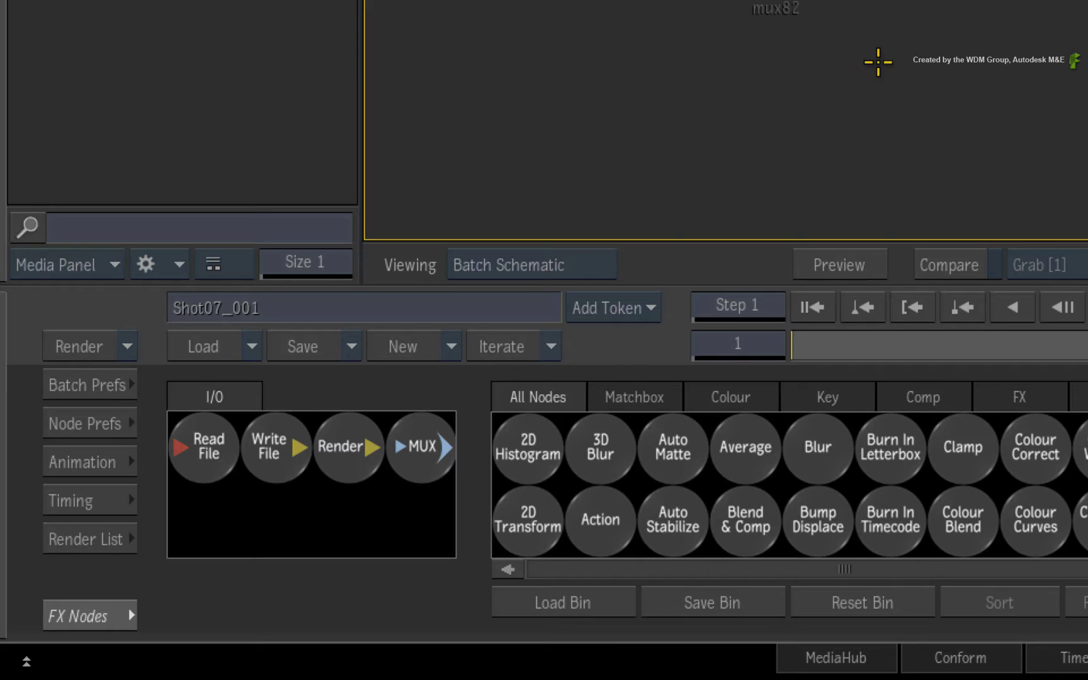
Step: Save the Autodesk Logo setup as incremented iteration Shot07_002 and select it in the Media Panel
{"action": "left_click", "coordinate": [508, 345]}
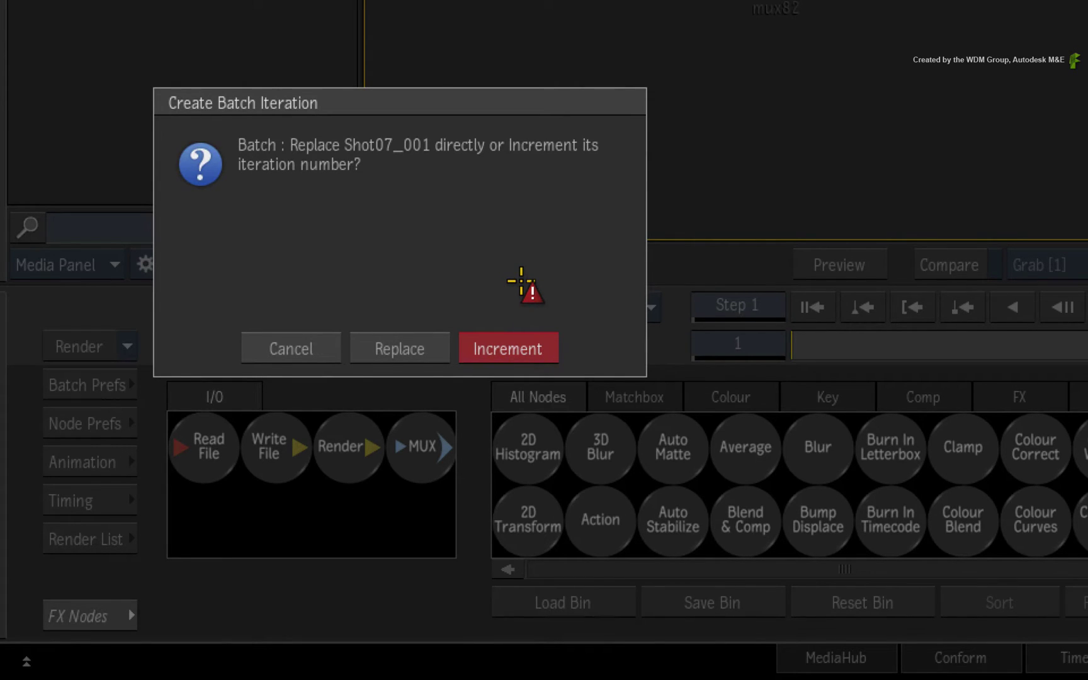
{"action": "left_click", "coordinate": [538, 348]}
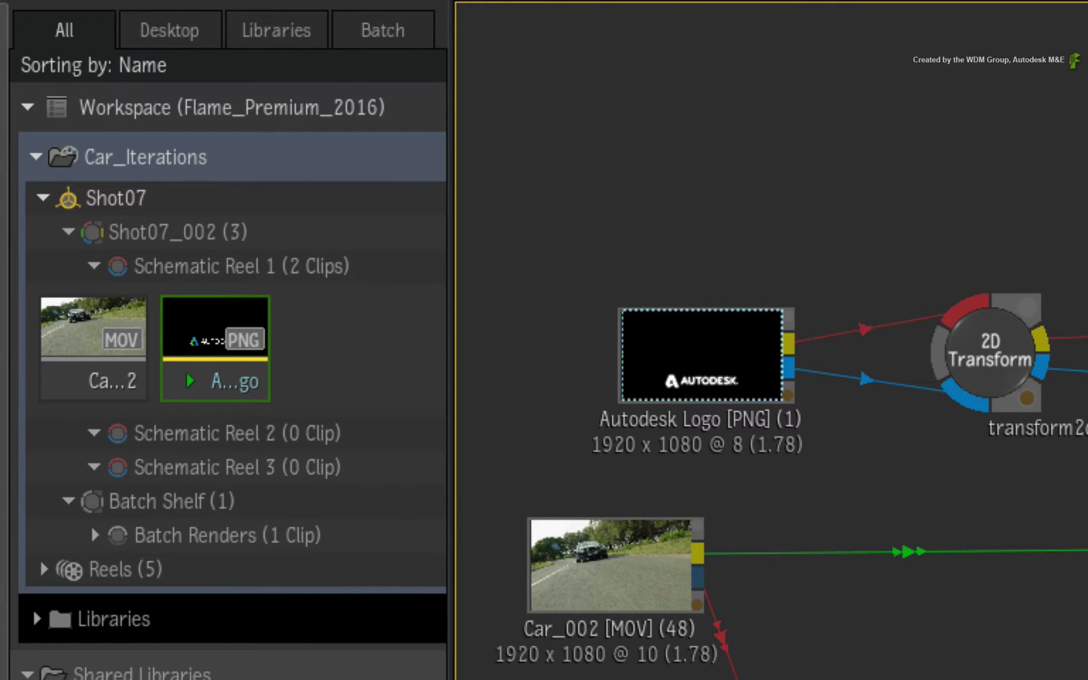
{"action": "left_click", "coordinate": [311, 229]}
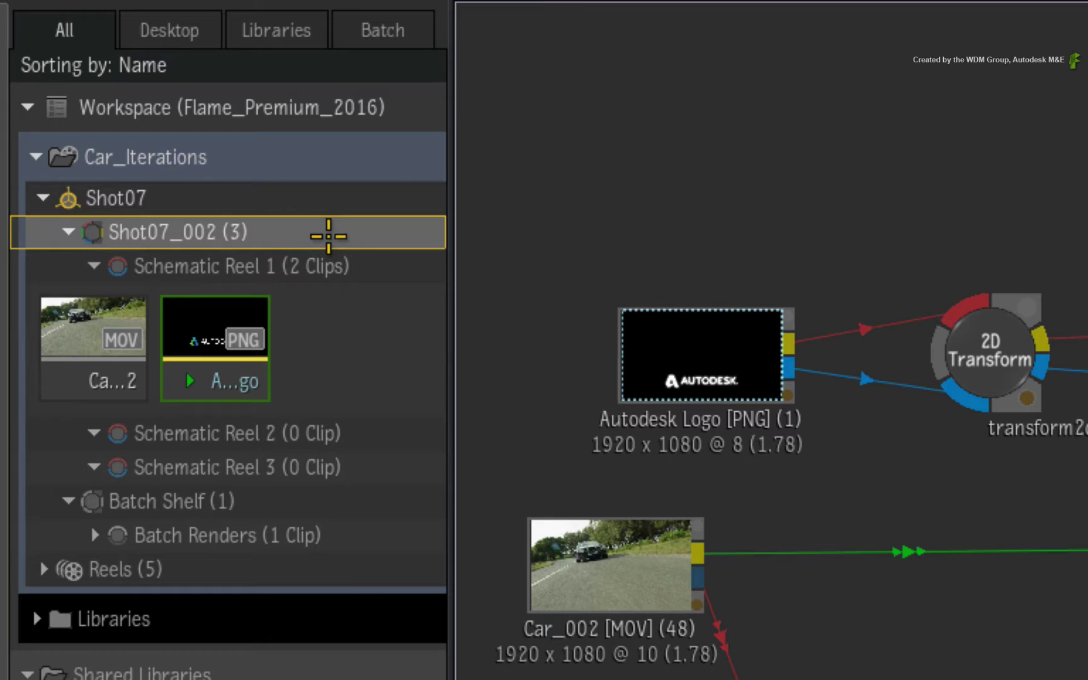
Step: Open Shot07_002 in Batch, then replace its setup with the Shot07_001 iteration
{"action": "double_click", "coordinate": [324, 236]}
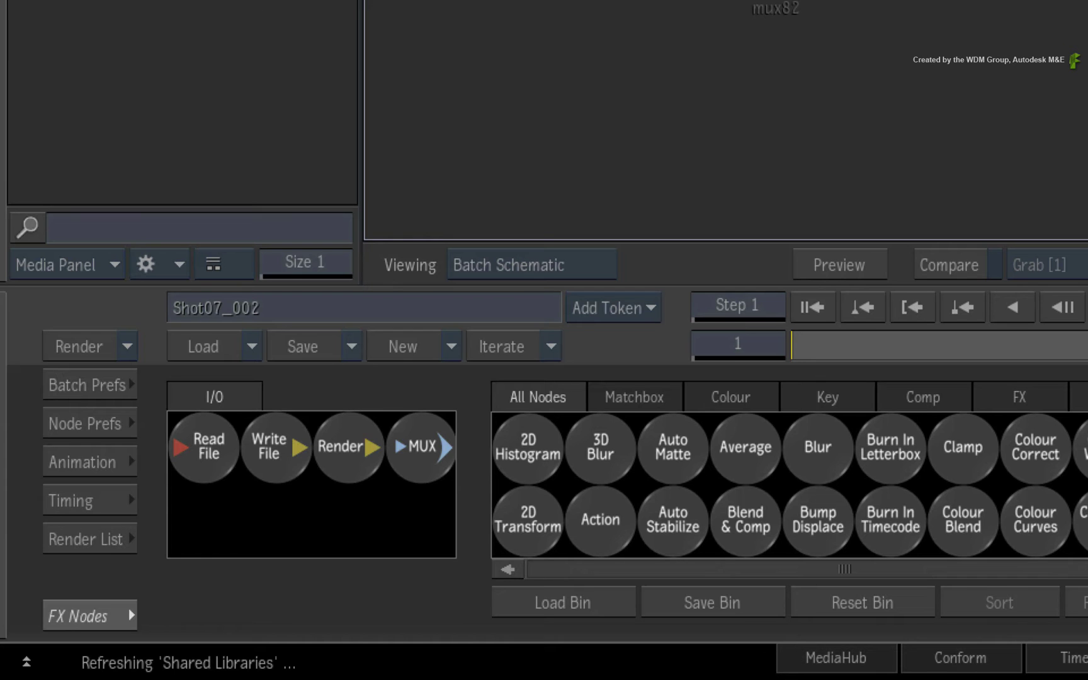
{"action": "left_click", "coordinate": [550, 347]}
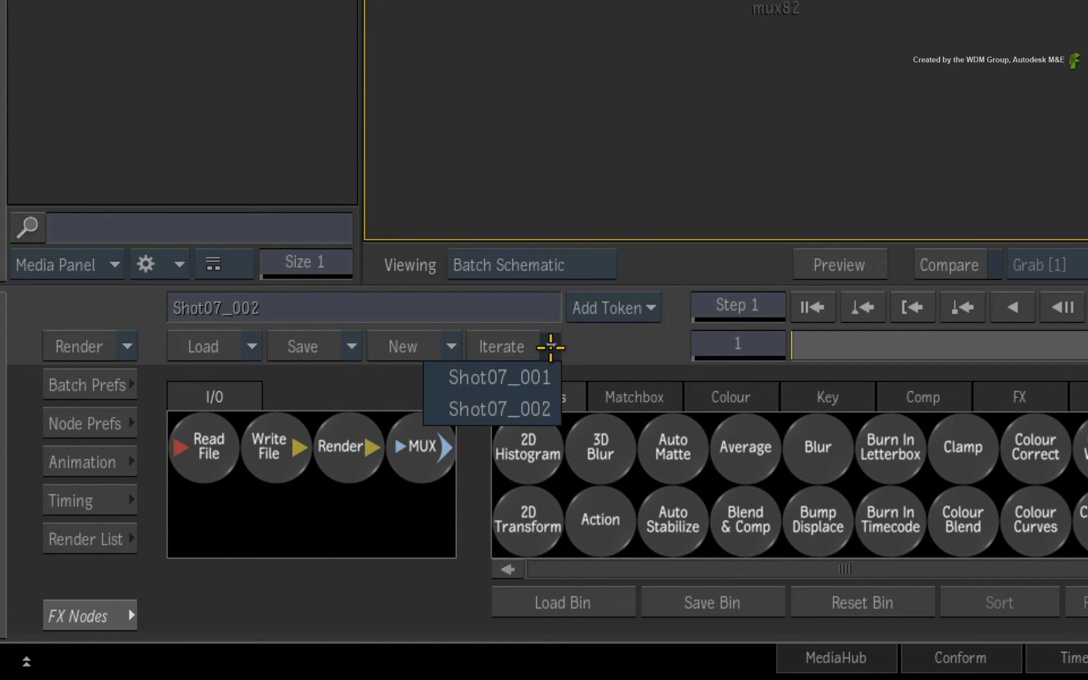
{"action": "left_click", "coordinate": [431, 376]}
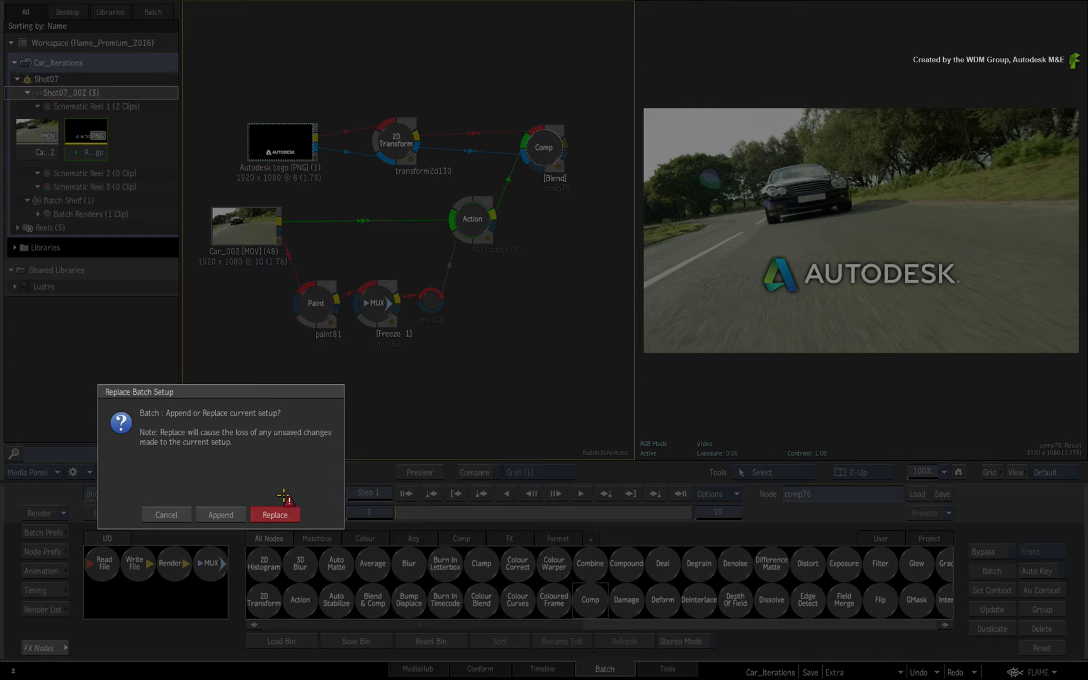
{"action": "left_click", "coordinate": [287, 513]}
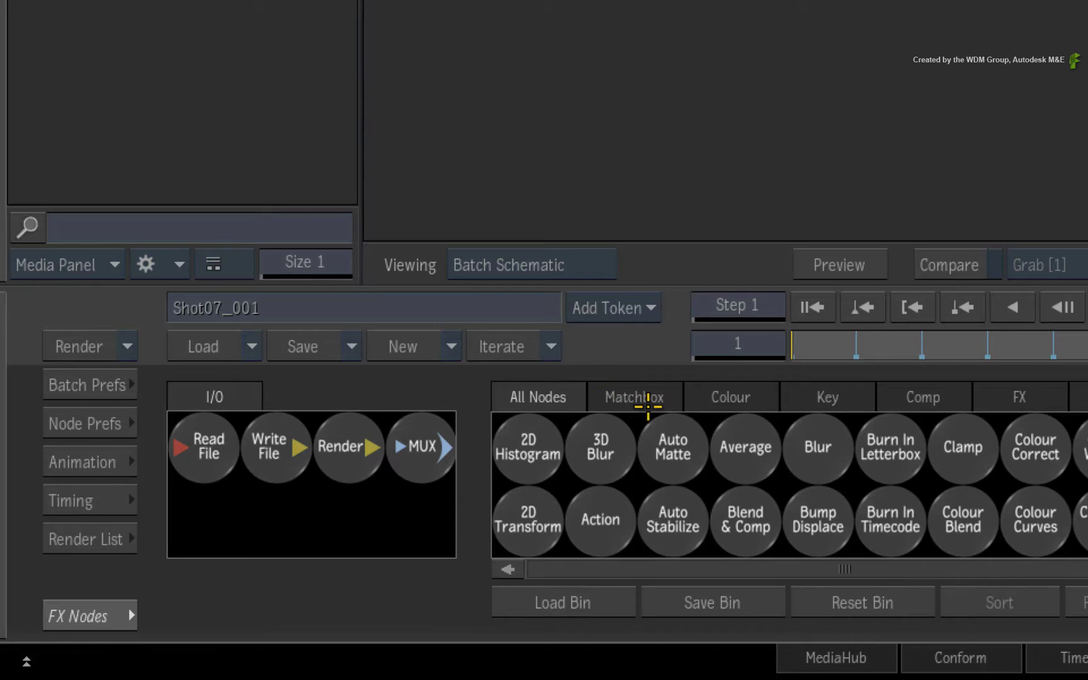
Step: Save the loaded setup as incremented iteration Shot07_003 and check the iterations list
{"action": "left_click", "coordinate": [512, 350]}
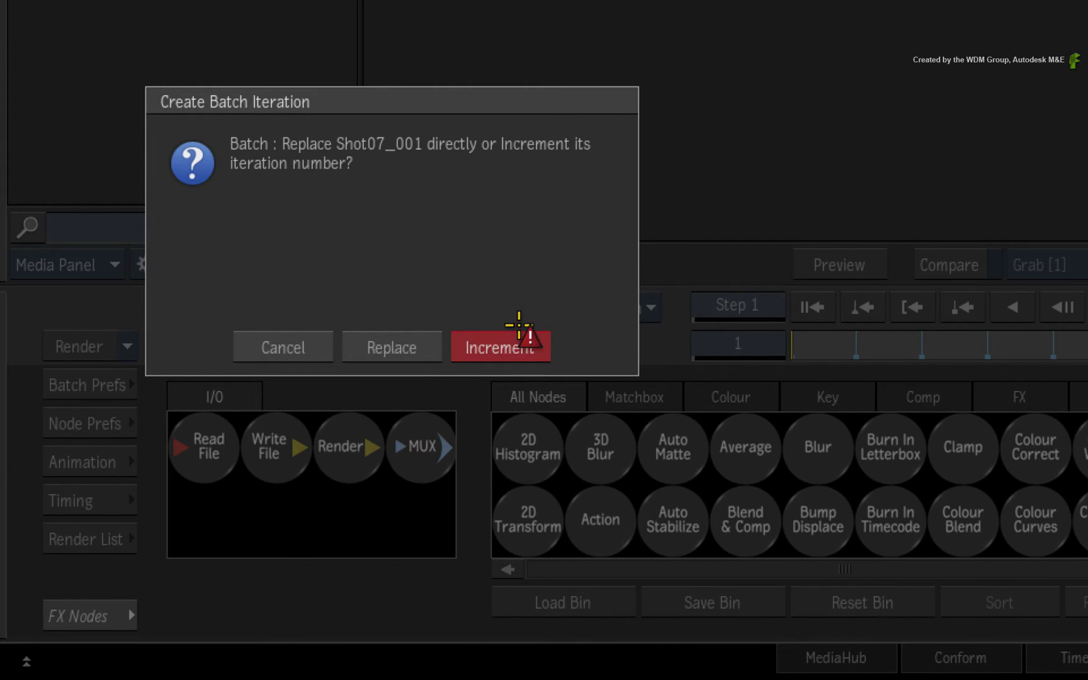
{"action": "left_click", "coordinate": [515, 347]}
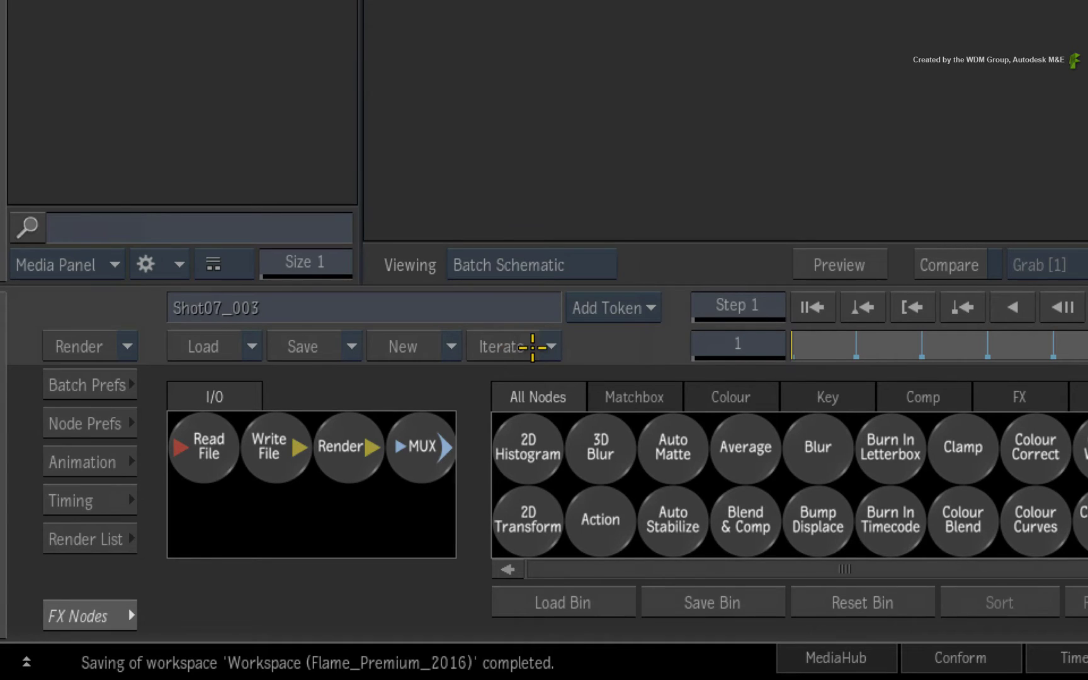
{"action": "left_click", "coordinate": [552, 346]}
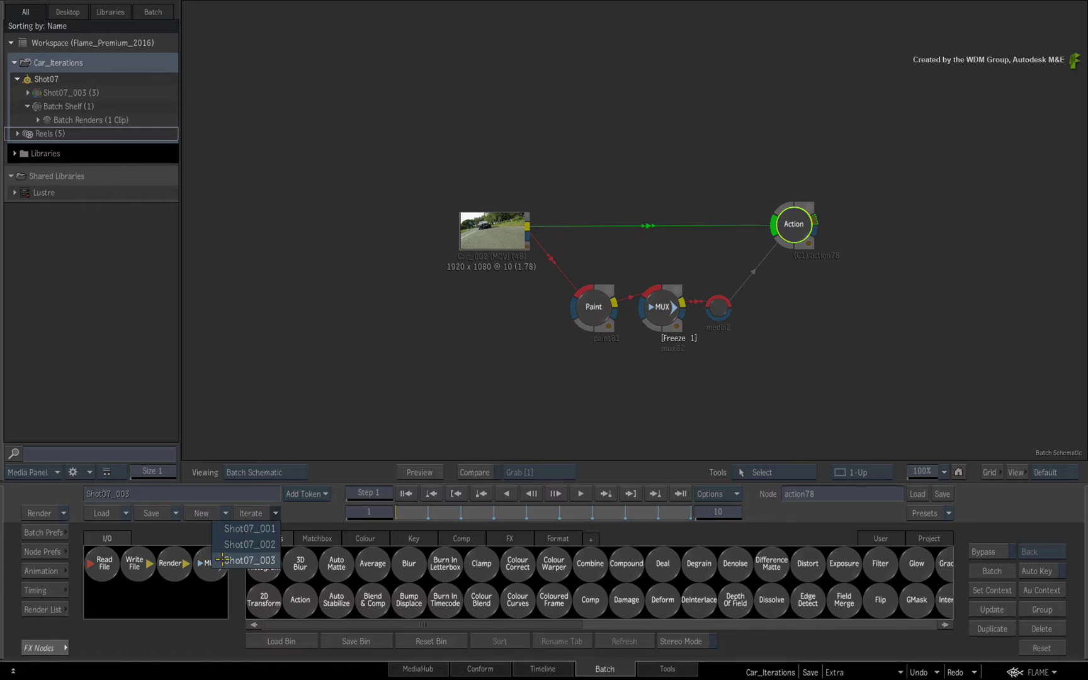
Step: Replace the setup with Shot07_002 and show its result in a 2-Up view beside the schematic
{"action": "left_click", "coordinate": [242, 531]}
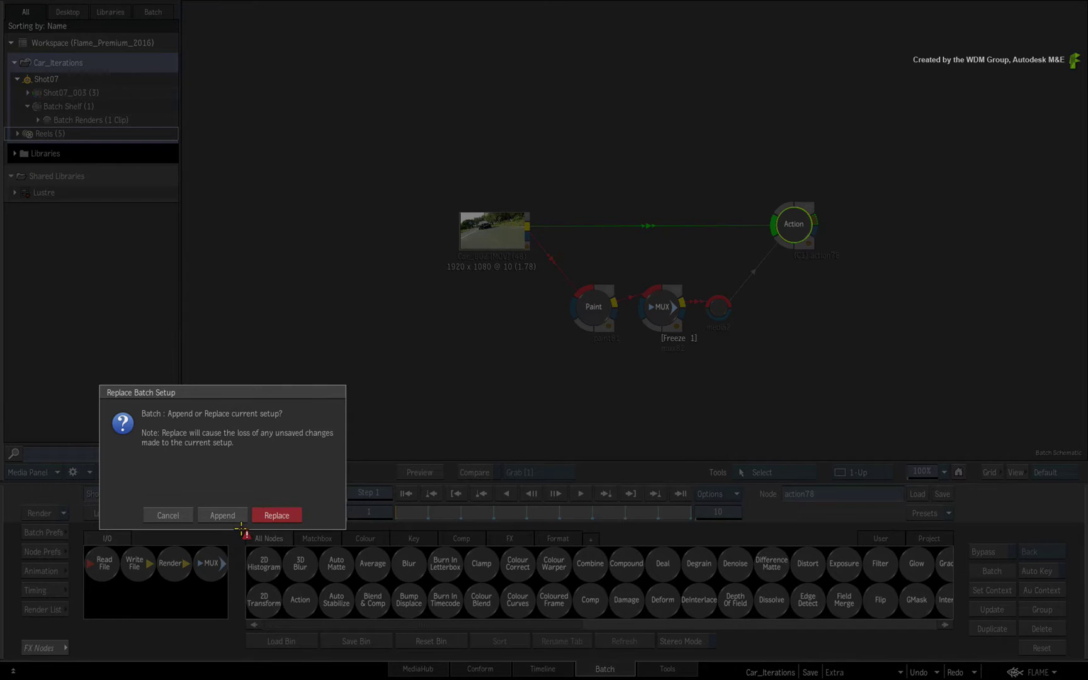
{"action": "left_click", "coordinate": [276, 515]}
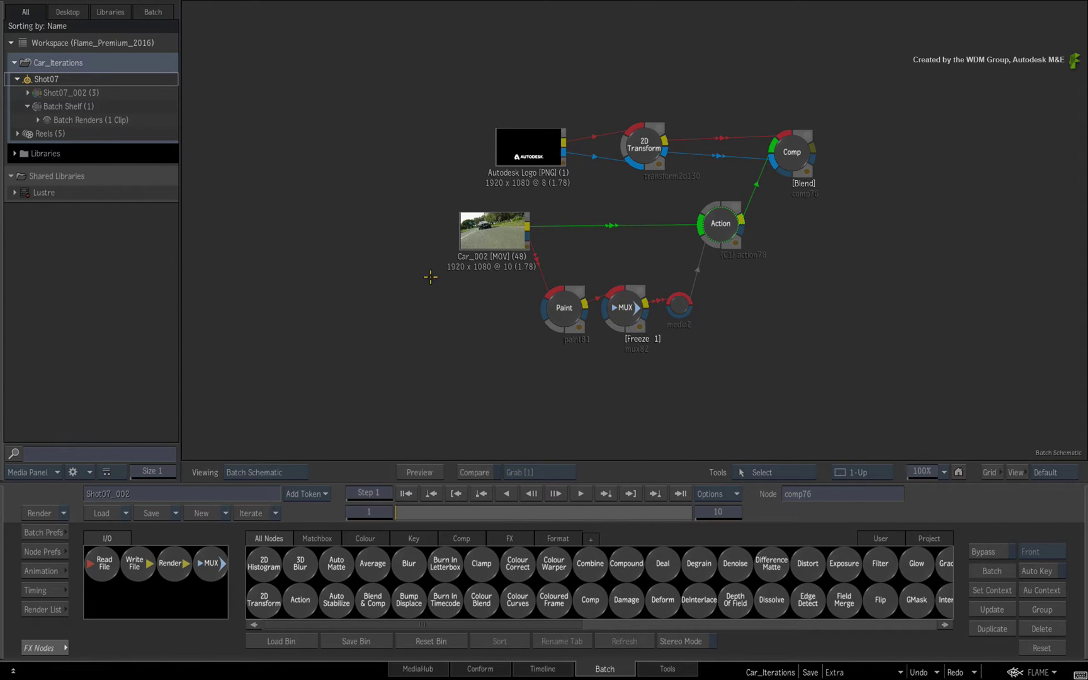
{"action": "key", "text": "alt+2"}
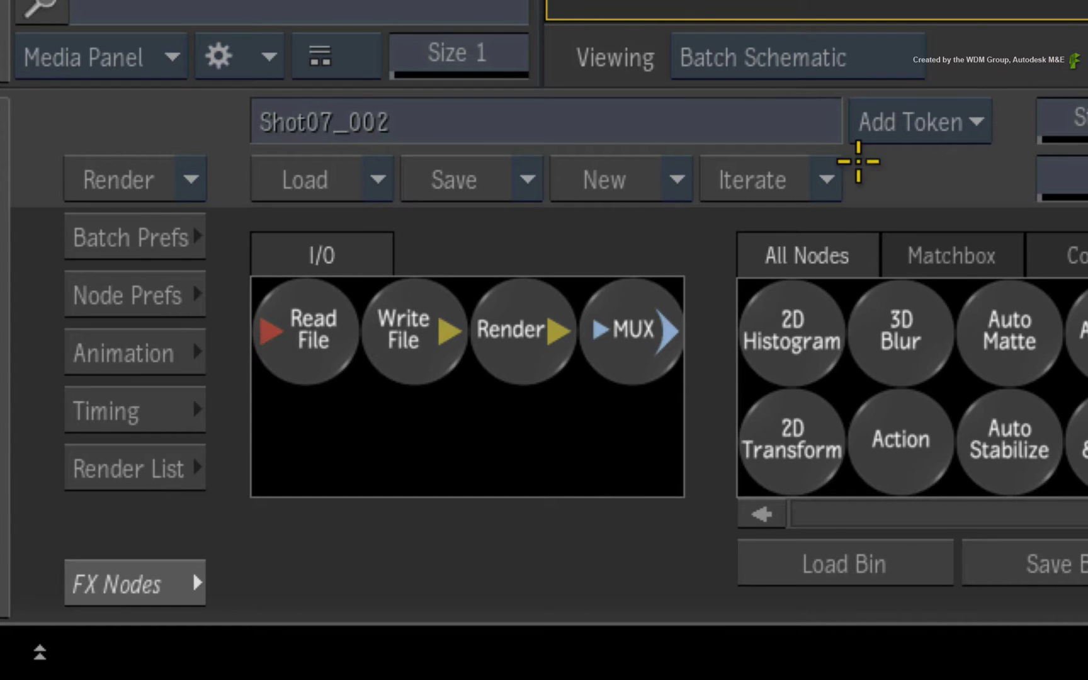
{"action": "left_click", "coordinate": [276, 513]}
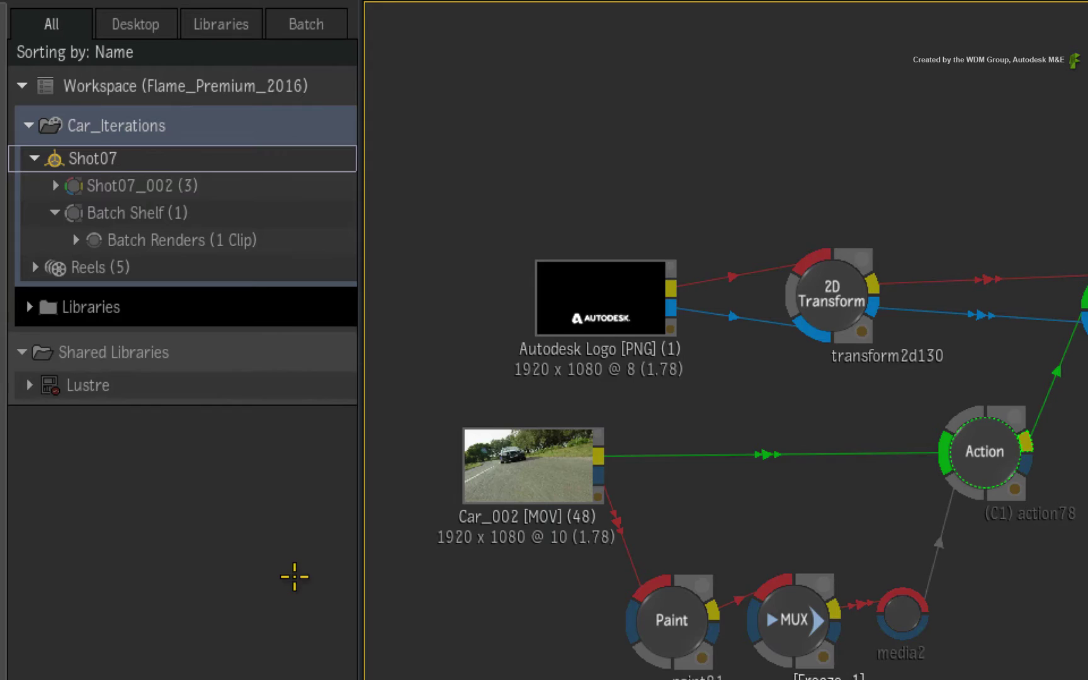
Step: Turn on Show Batch Iterations for the Car_Iterations library
{"action": "left_click", "coordinate": [165, 158]}
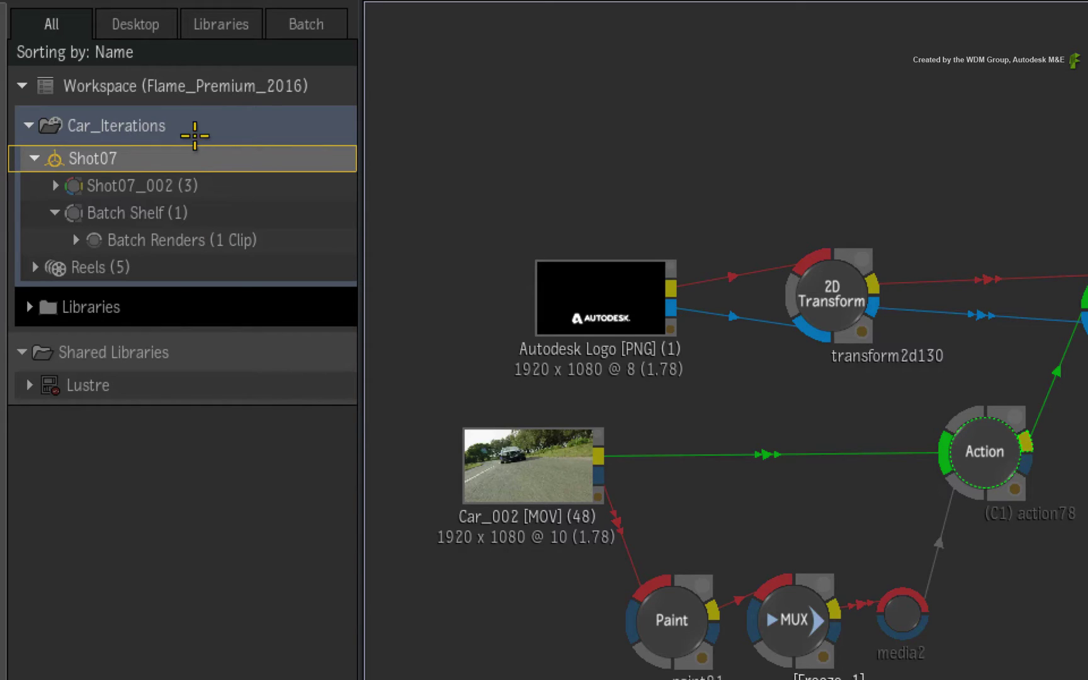
{"action": "right_click", "coordinate": [196, 126]}
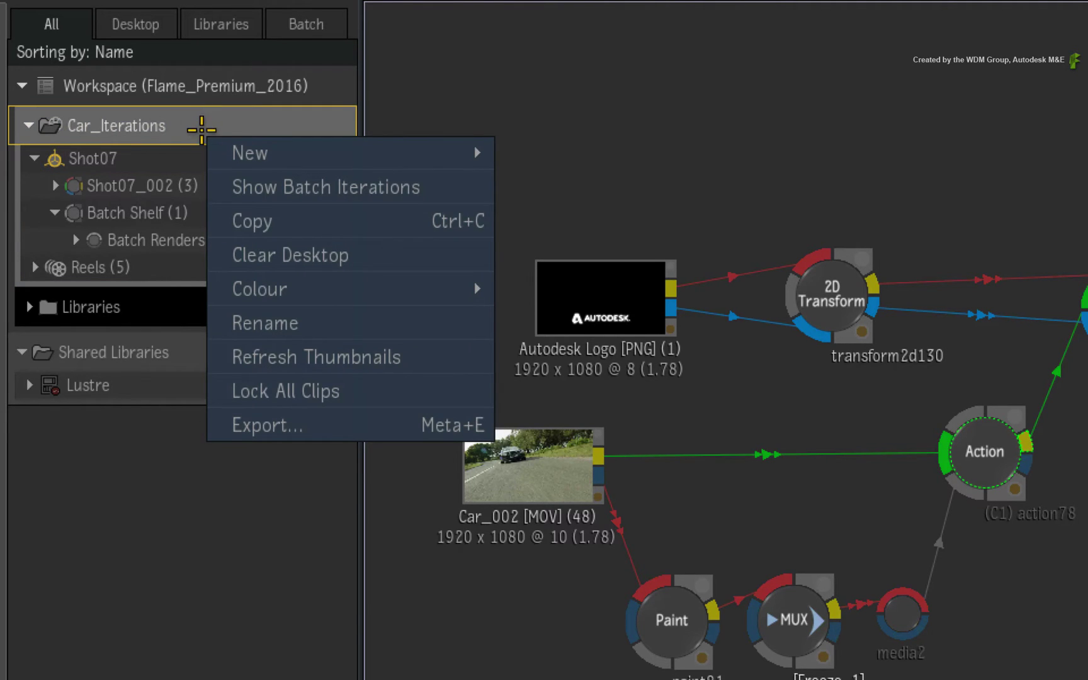
{"action": "left_click", "coordinate": [227, 186]}
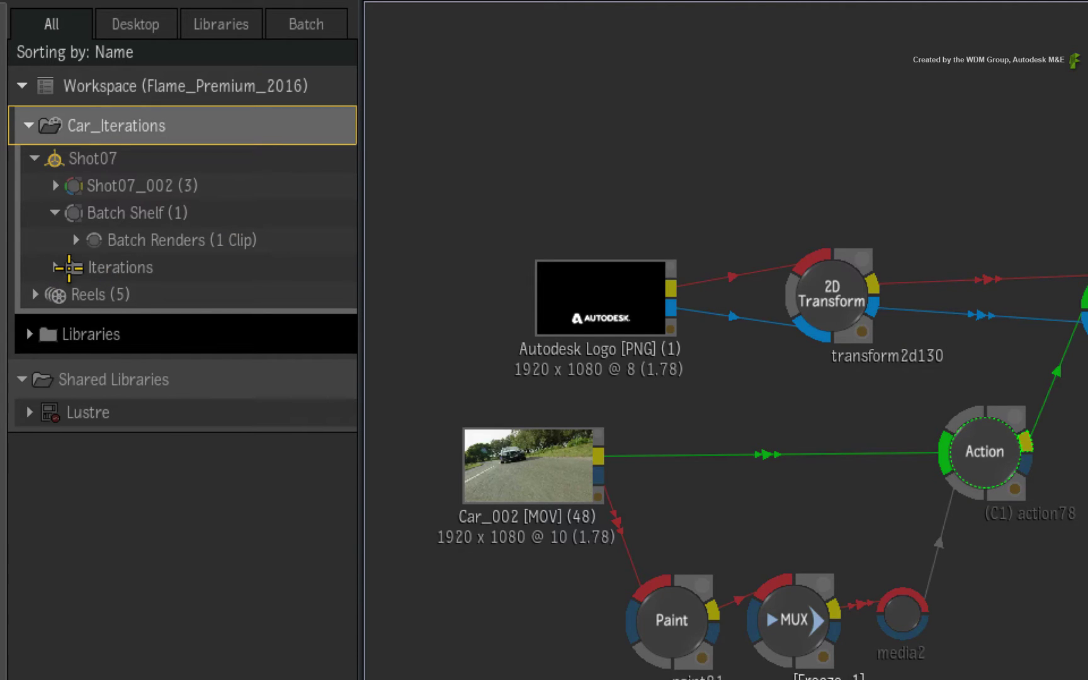
Step: Expand the new Iterations folder and browse Shot07_001, Shot07_002 and Shot07_003
{"action": "left_click", "coordinate": [119, 267]}
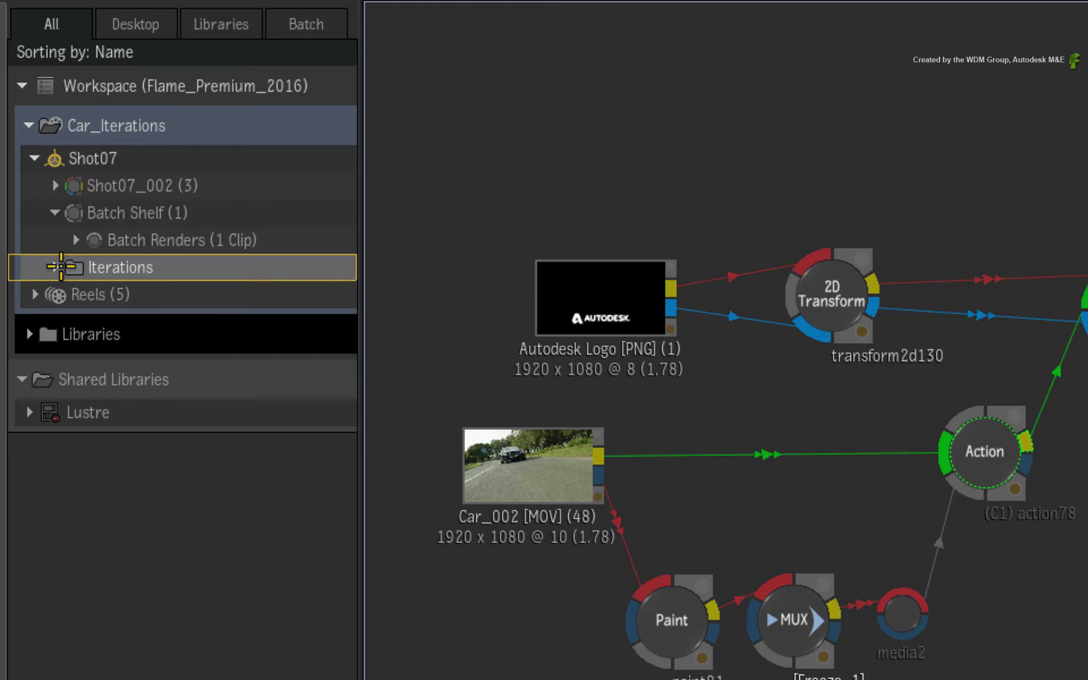
{"action": "left_click", "coordinate": [55, 267]}
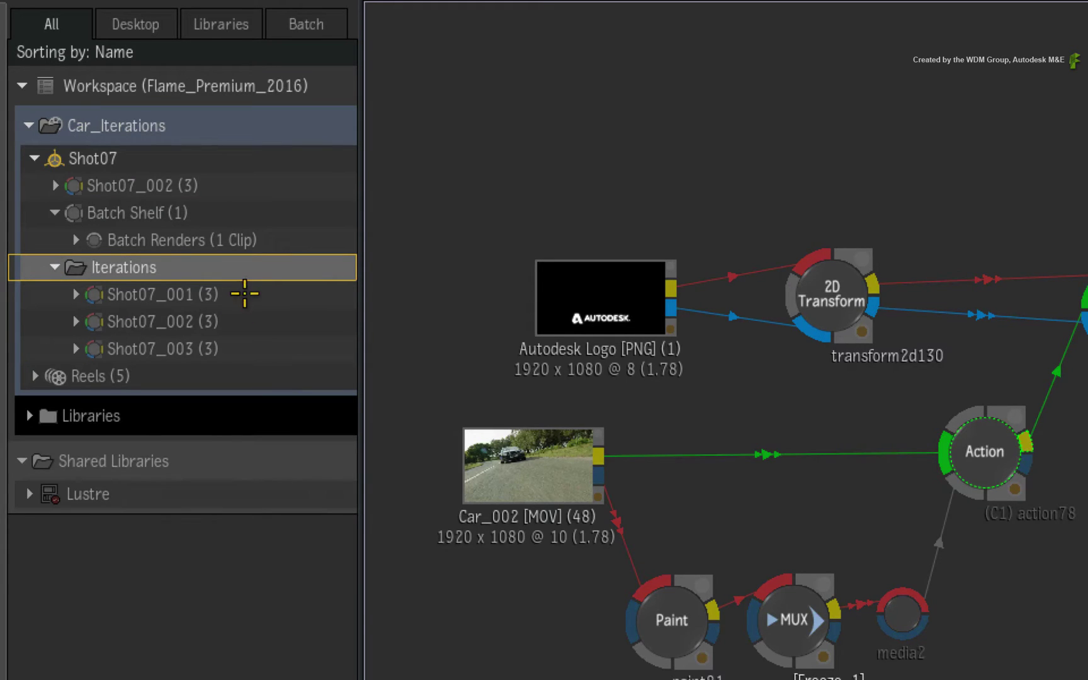
{"action": "left_click", "coordinate": [244, 294]}
{"action": "left_click", "coordinate": [233, 322]}
{"action": "left_click", "coordinate": [227, 348]}
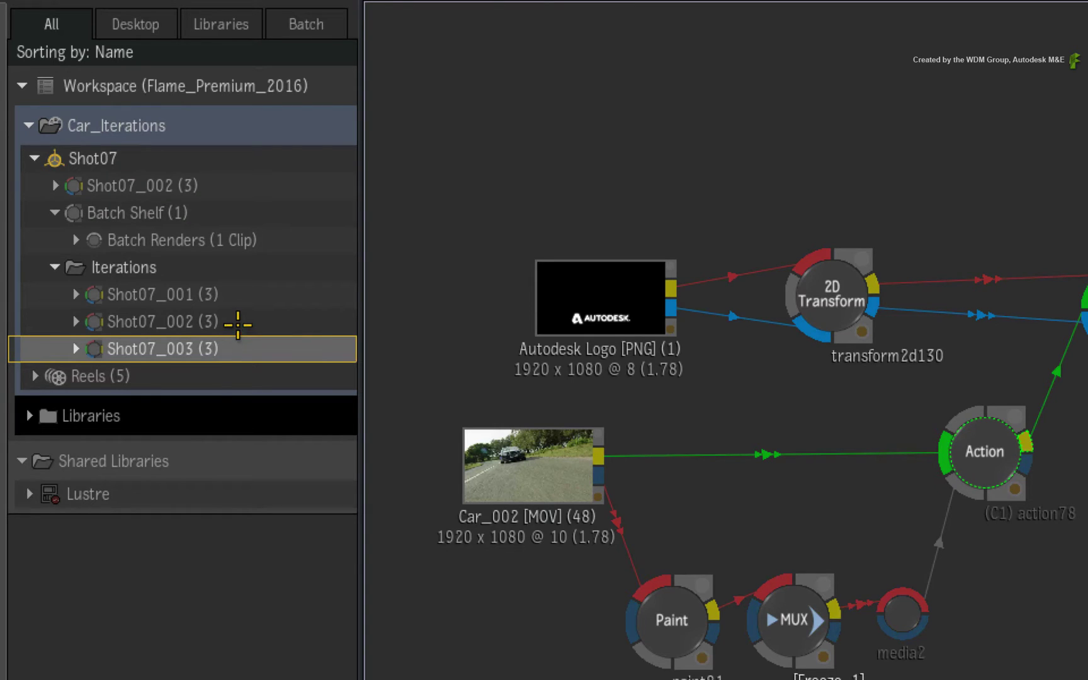
{"action": "left_click", "coordinate": [238, 324]}
{"action": "left_click", "coordinate": [255, 291]}
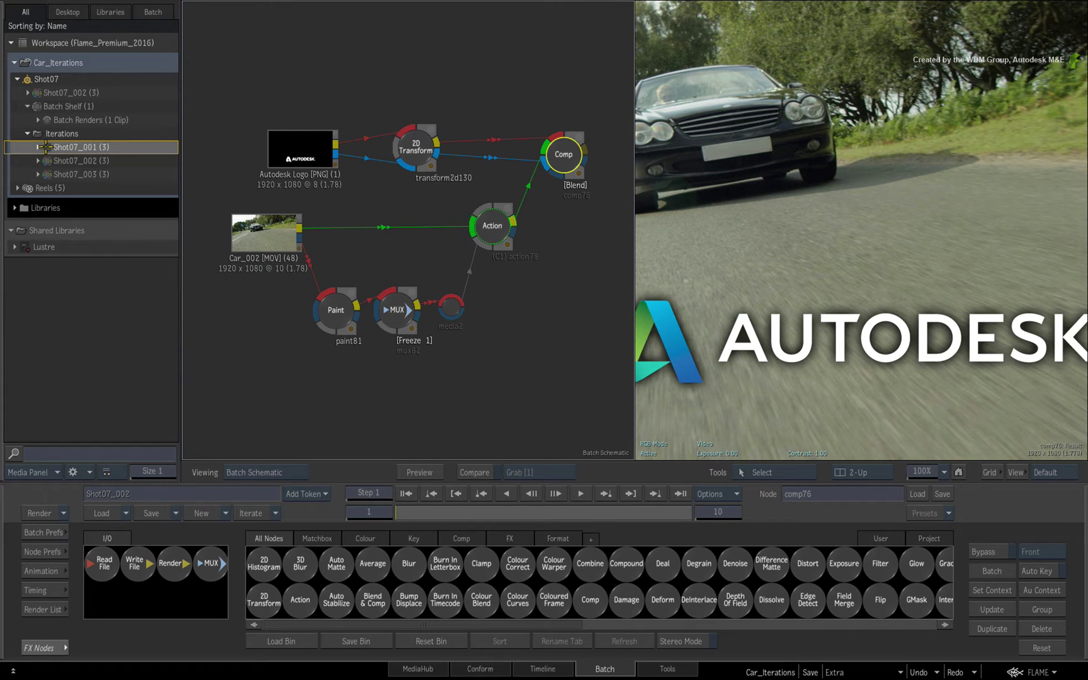
Step: Drag Shot07_001, then Shot07_002, into the Batch Schematic, replacing the setup each time
{"action": "left_click_drag", "start_coordinate": [45, 146], "coordinate": [381, 82]}
{"action": "left_click", "coordinate": [380, 131]}
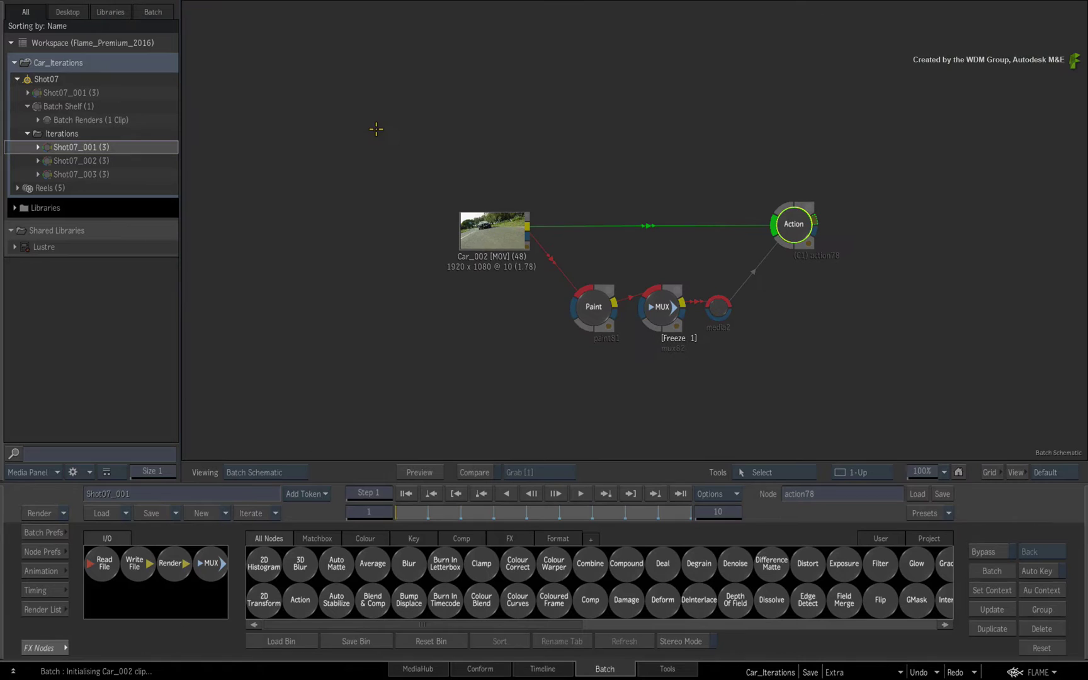
{"action": "left_click_drag", "start_coordinate": [45, 161], "coordinate": [377, 165]}
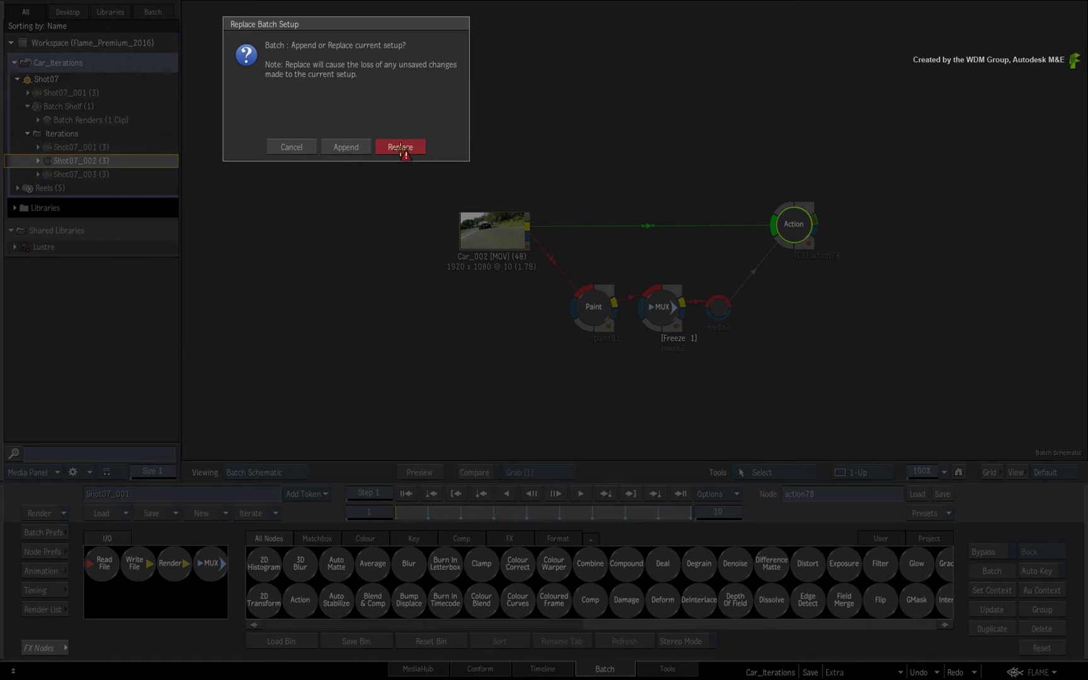
{"action": "left_click", "coordinate": [399, 146]}
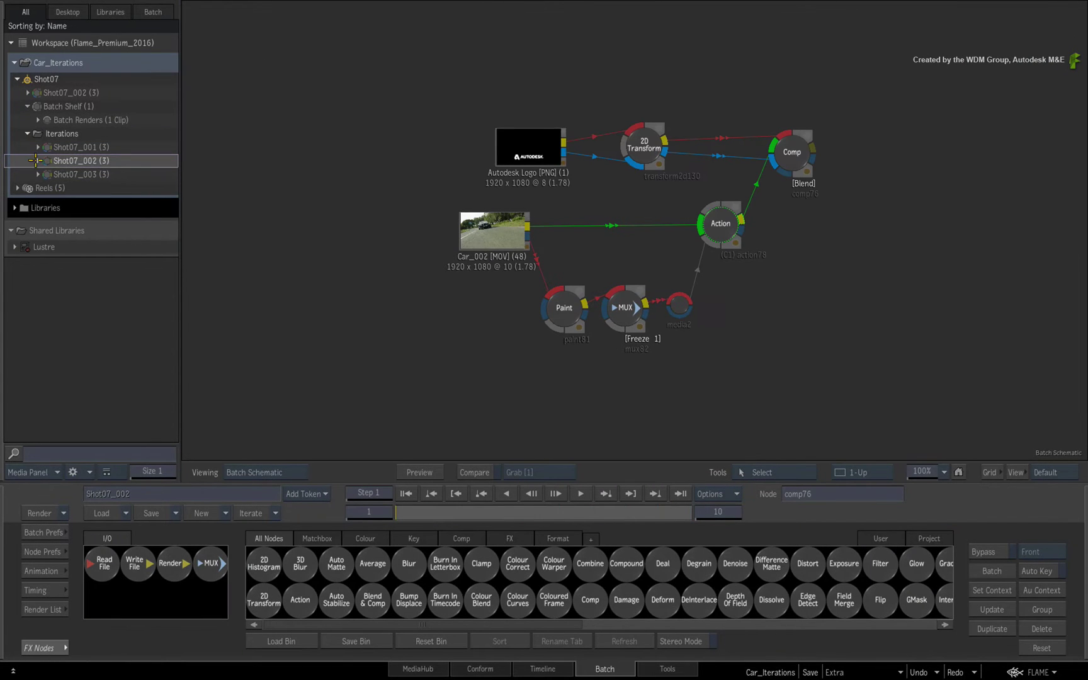
Step: Expand and collapse Shot07_002 and Shot07_003 to inspect their schematic reel clips
{"action": "left_click", "coordinate": [35, 161]}
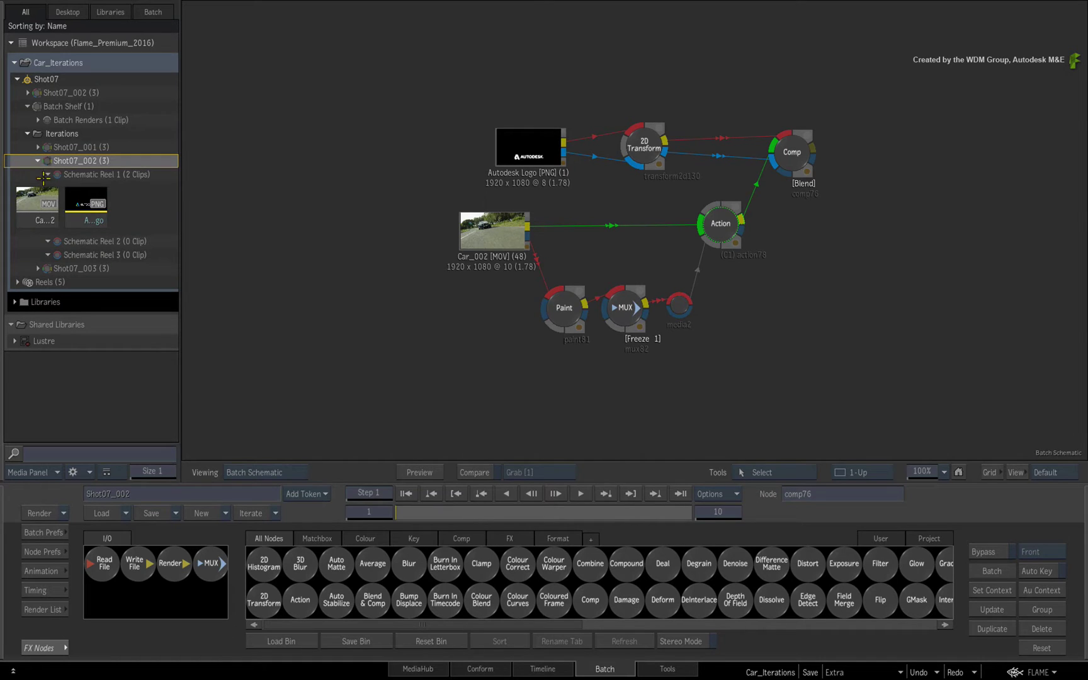
{"action": "left_click", "coordinate": [47, 174]}
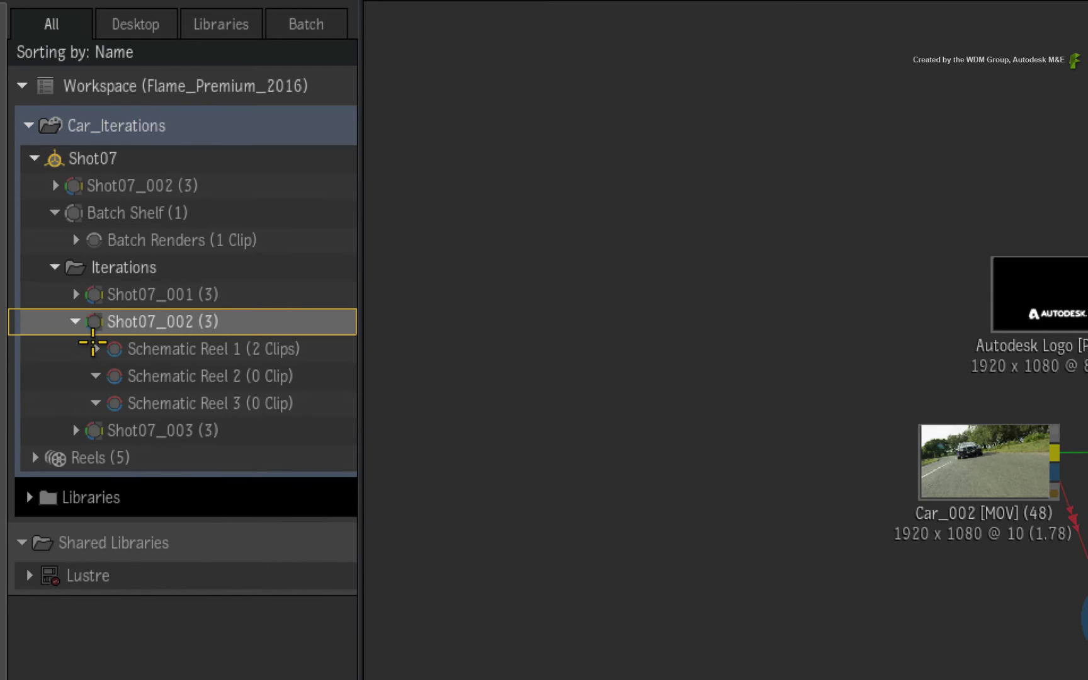
{"action": "left_click", "coordinate": [48, 173]}
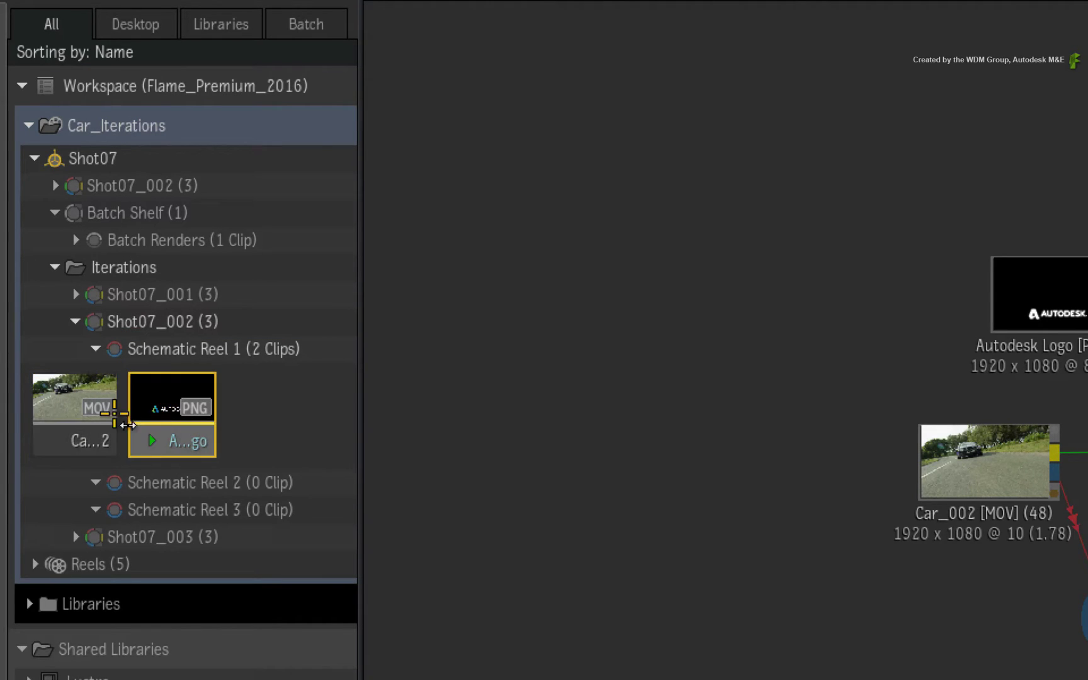
{"action": "left_click", "coordinate": [74, 321]}
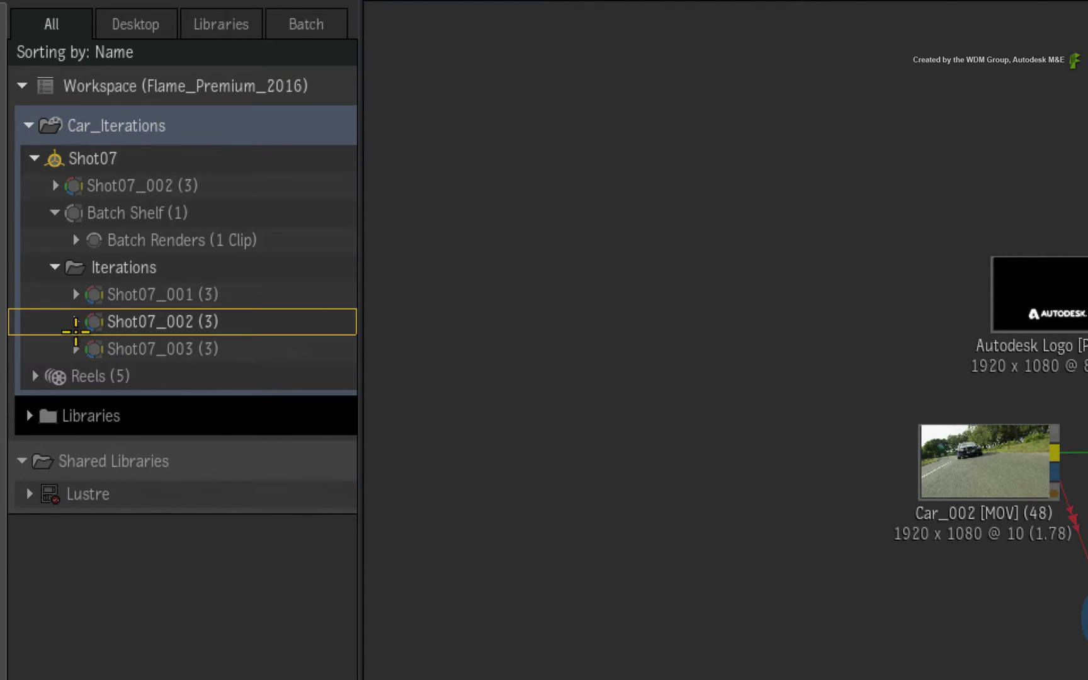
{"action": "left_click", "coordinate": [75, 348]}
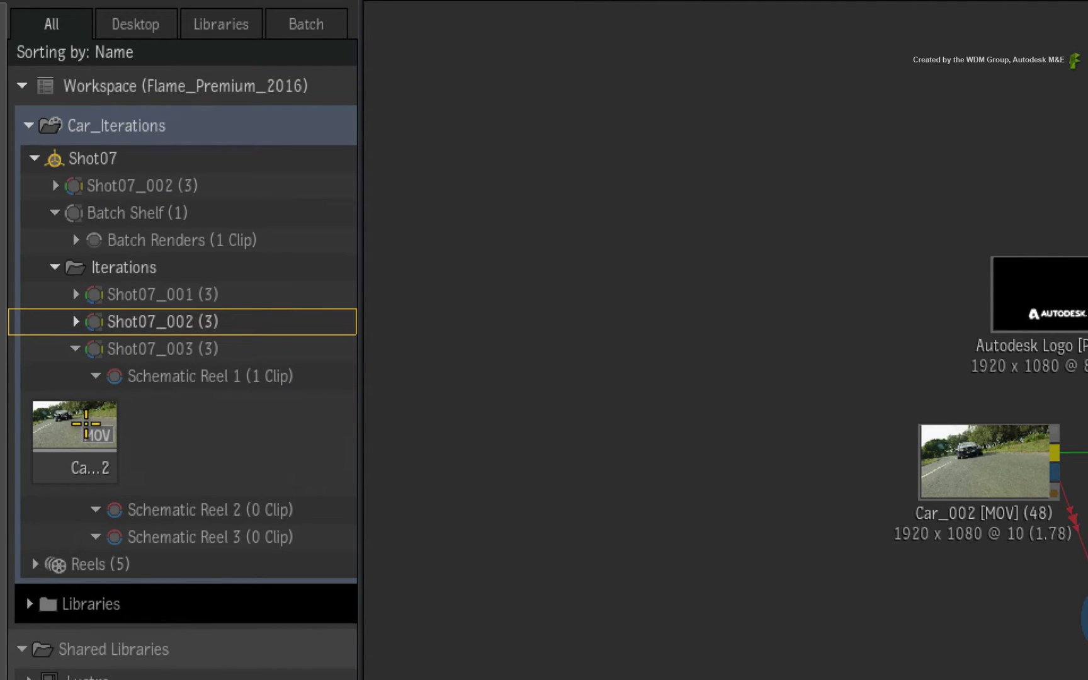
{"action": "left_click", "coordinate": [76, 338]}
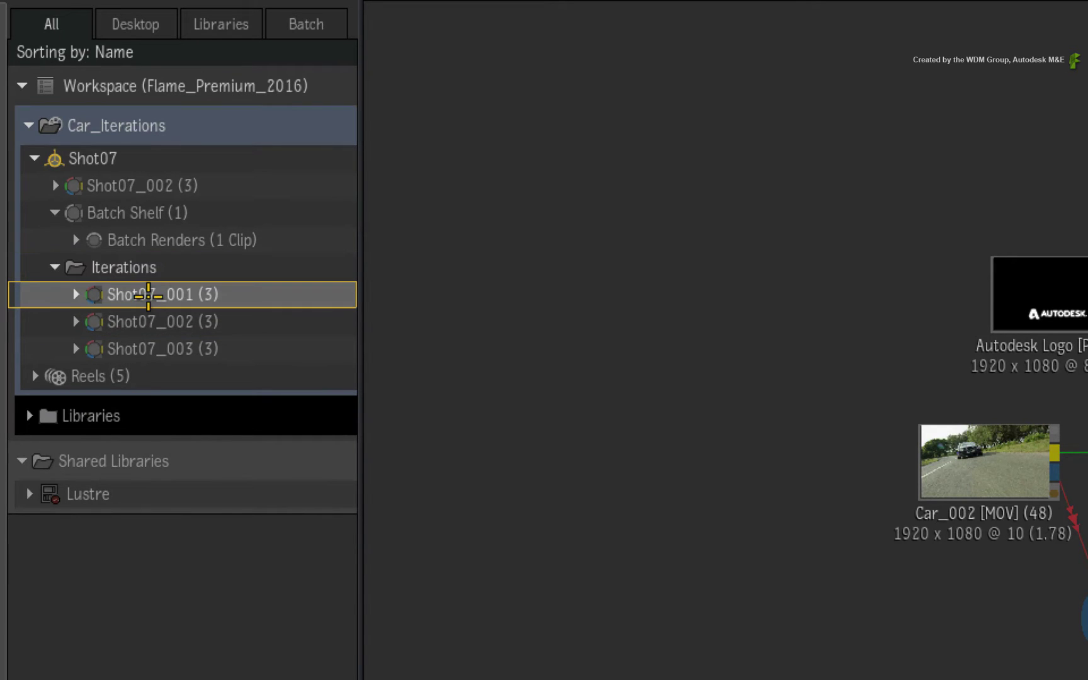
Step: Colour the Shot07_001 iteration red
{"action": "right_click", "coordinate": [148, 294]}
{"action": "mouse_move", "coordinate": [417, 521]}
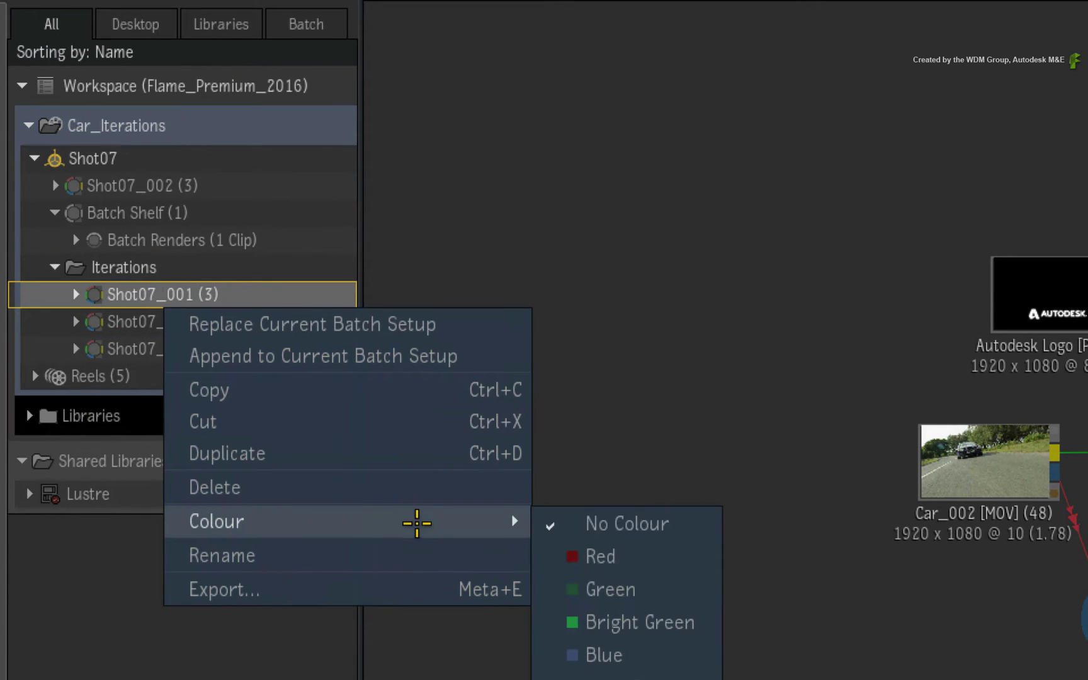
{"action": "left_click", "coordinate": [612, 556]}
Step: Load Shot07_001, then Shot07_002, into the schematic, replacing the setup each time
{"action": "left_click_drag", "start_coordinate": [81, 293], "coordinate": [696, 428]}
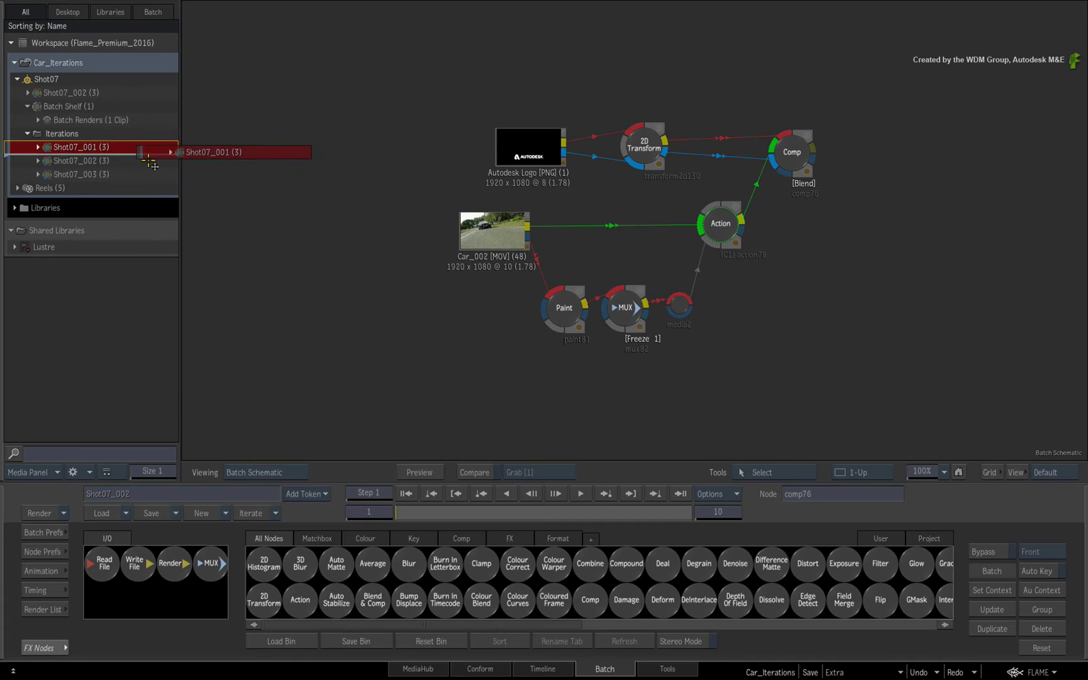
{"action": "left_click", "coordinate": [350, 212]}
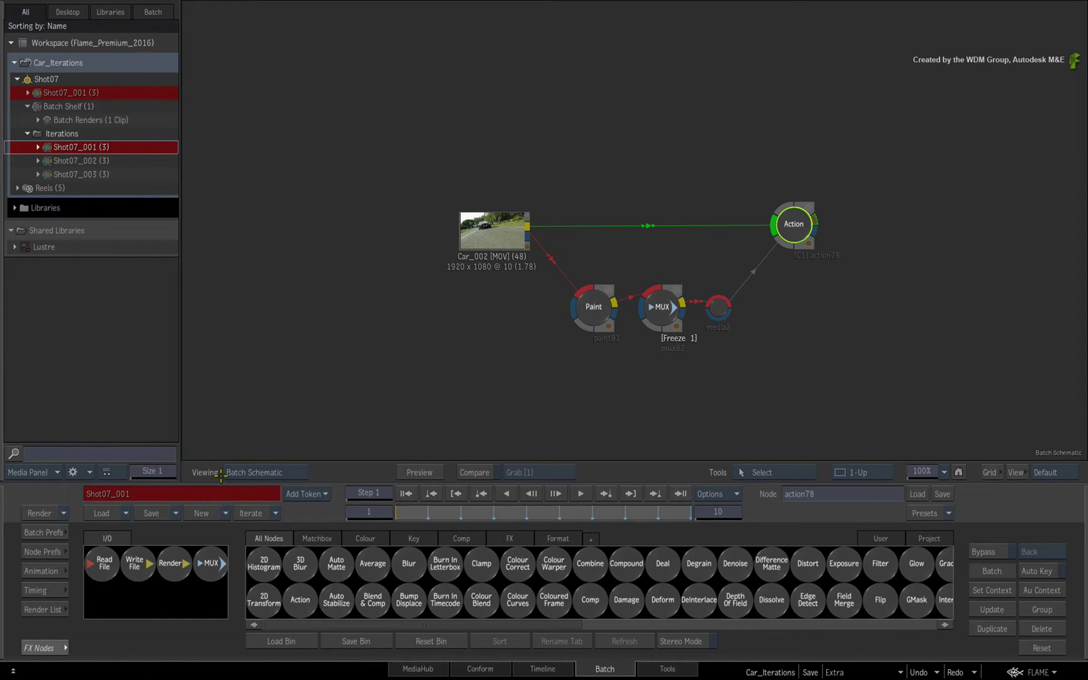
{"action": "left_click_drag", "start_coordinate": [49, 158], "coordinate": [350, 246]}
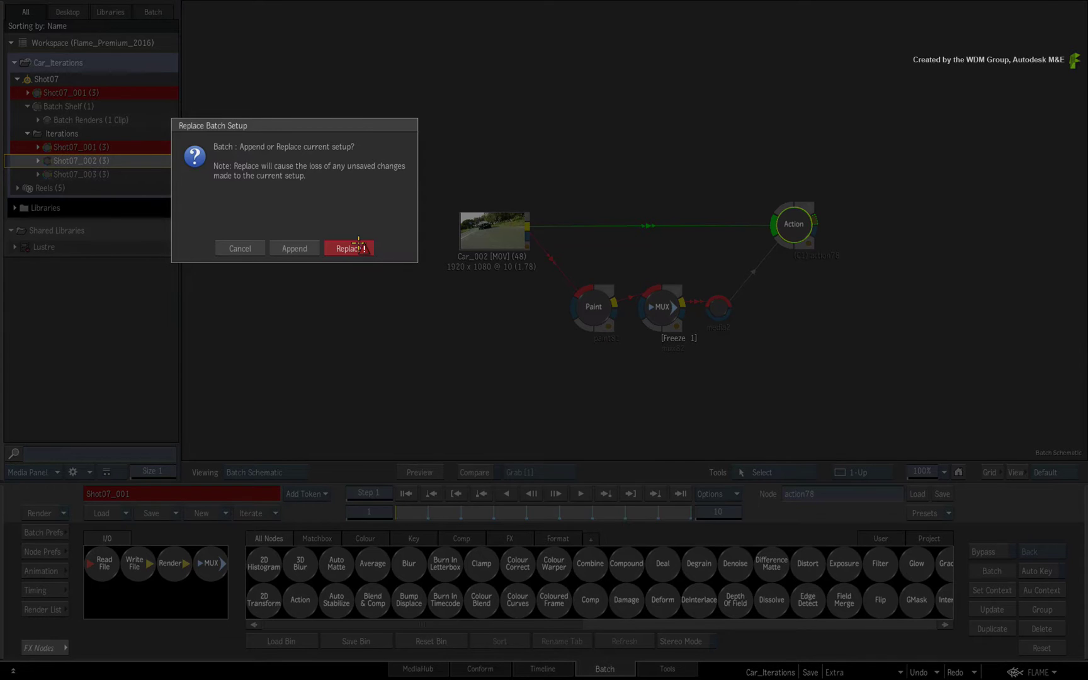
{"action": "left_click", "coordinate": [350, 247]}
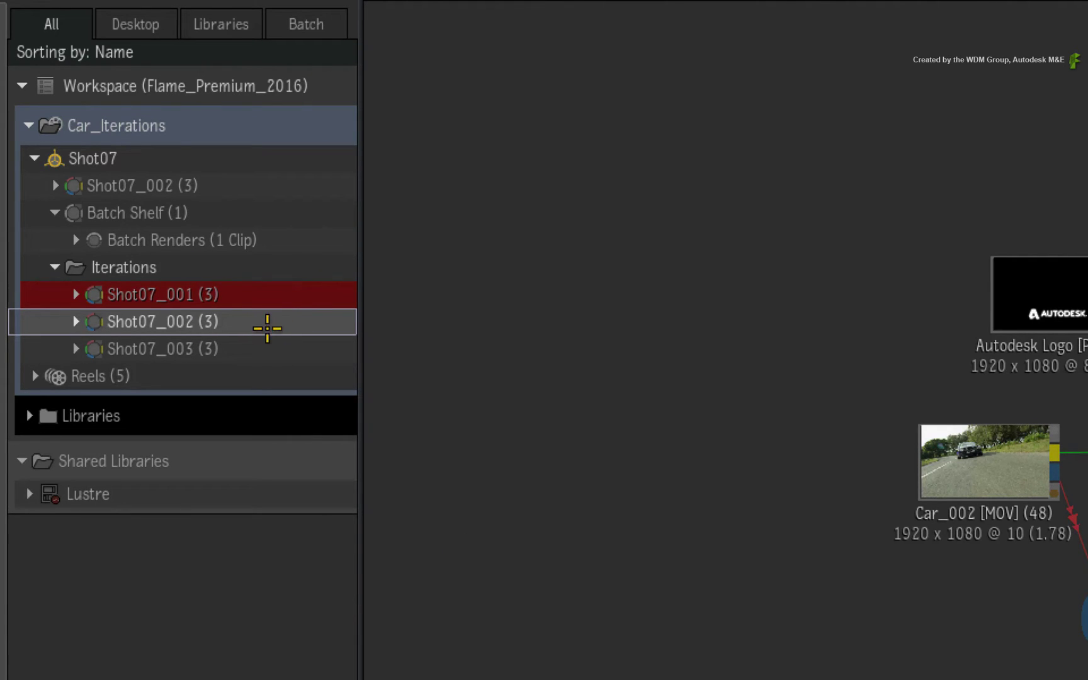
Step: Drag Shot07_002 onto Default Library, verify its three reels, then collapse the Libraries tree
{"action": "left_click", "coordinate": [30, 415]}
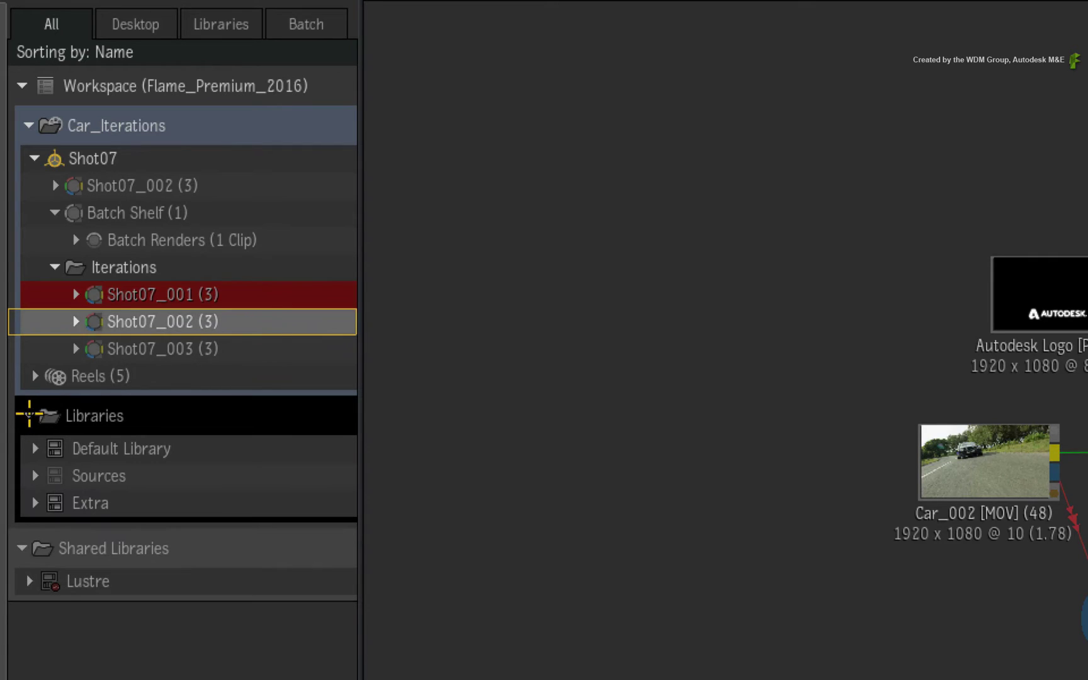
{"action": "left_click_drag", "start_coordinate": [95, 321], "coordinate": [114, 445]}
{"action": "left_click", "coordinate": [34, 448]}
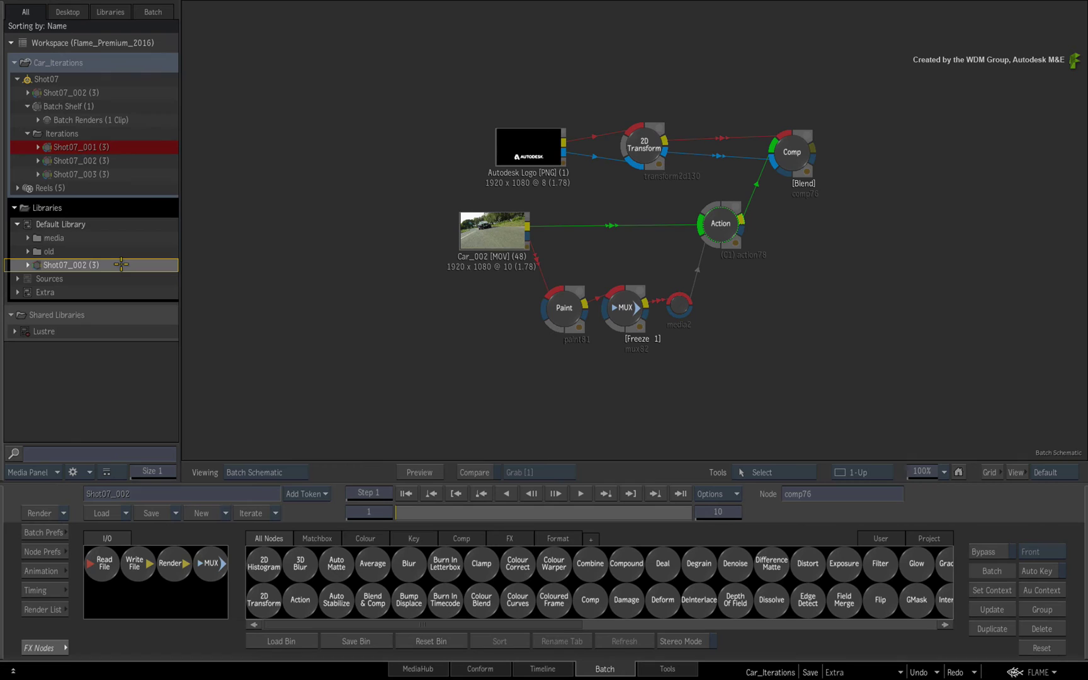
{"action": "left_click", "coordinate": [17, 221]}
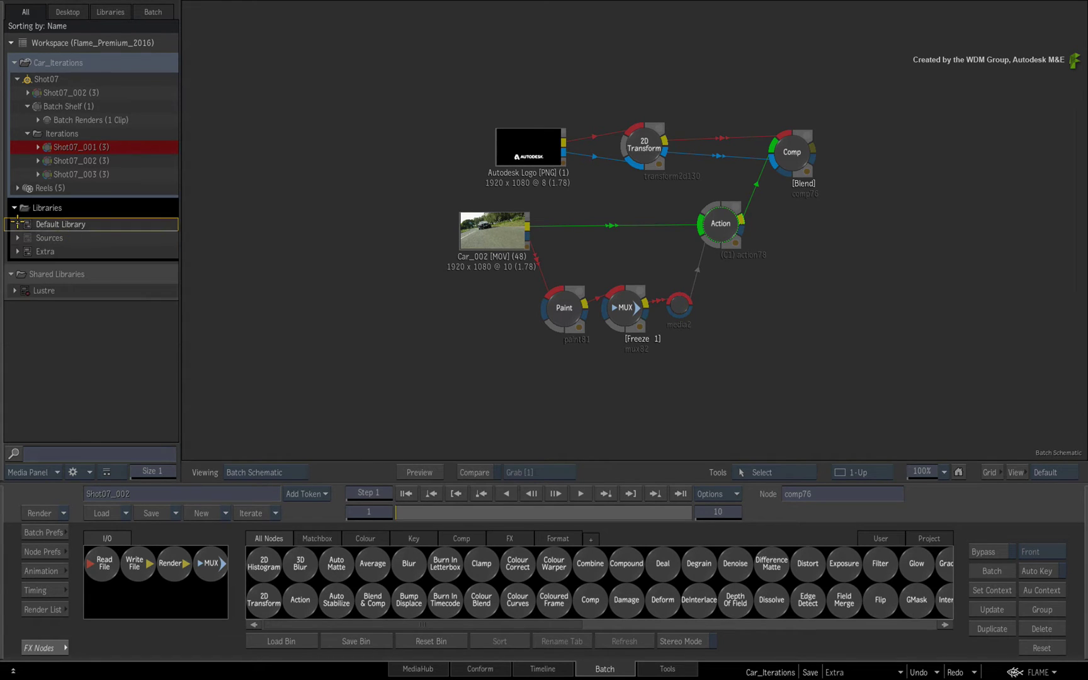
{"action": "left_click", "coordinate": [14, 208]}
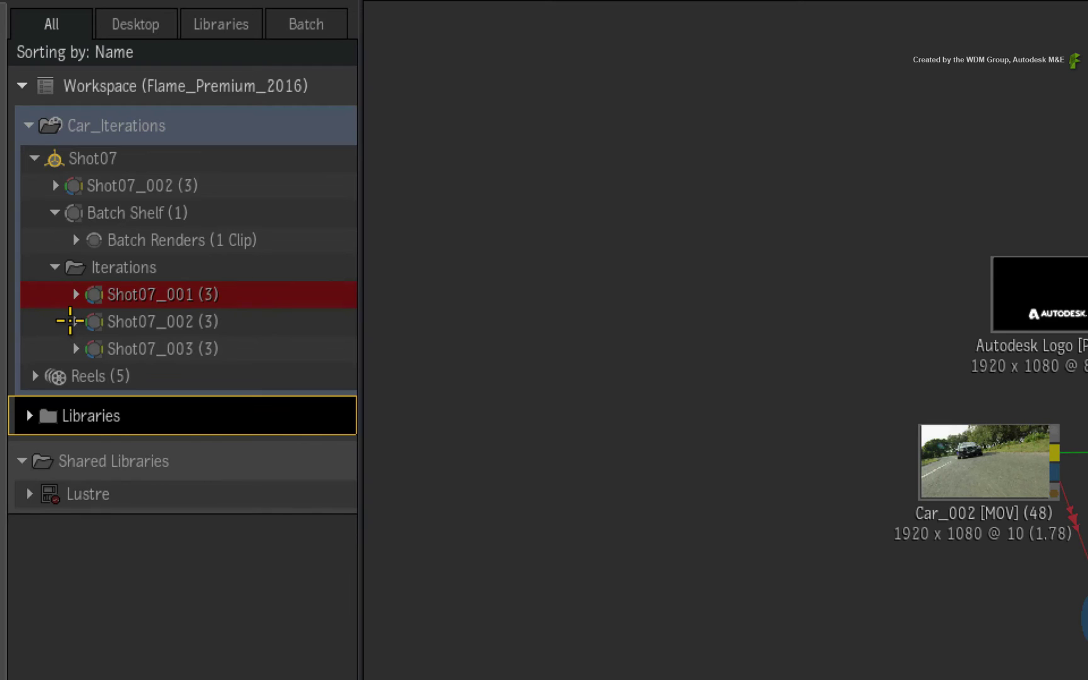
{"action": "left_click", "coordinate": [38, 161]}
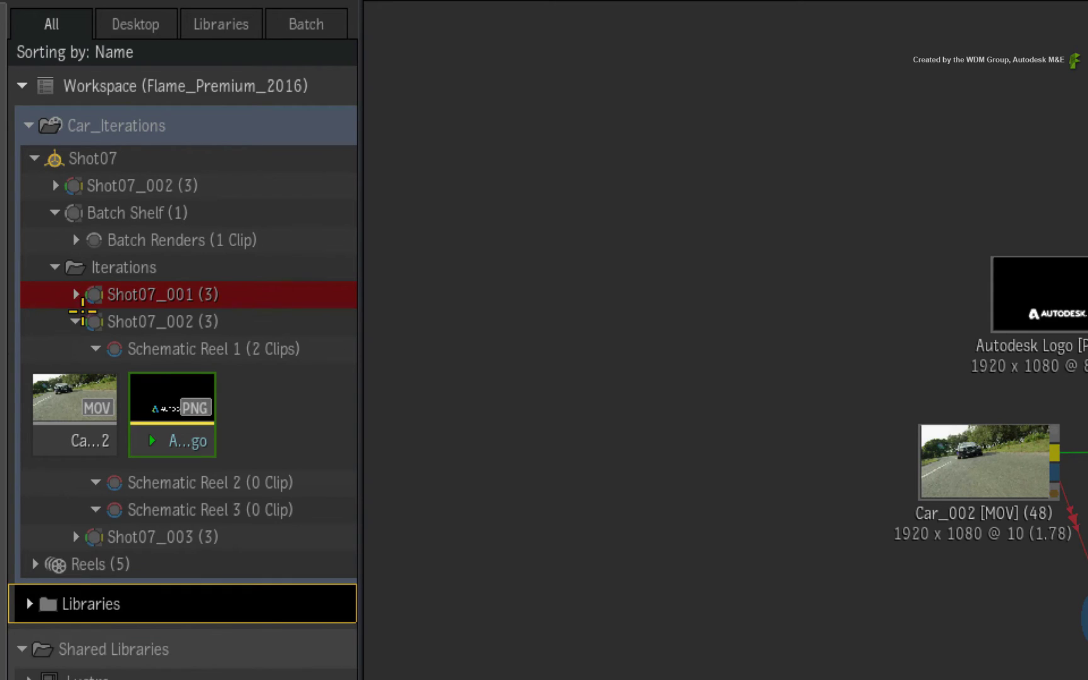
Step: Collapse Shot07_002's Schematic Reel 1, view Batch Shelf and Batch Renders, then collapse Batch Shelf
{"action": "left_click", "coordinate": [94, 348]}
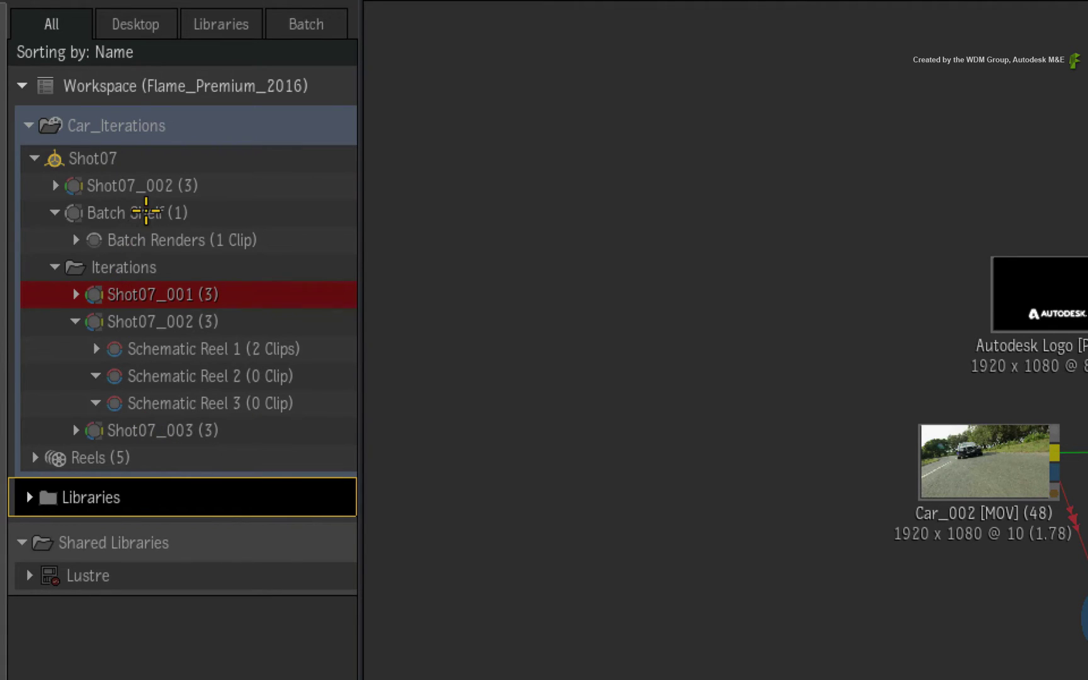
{"action": "left_click", "coordinate": [148, 214]}
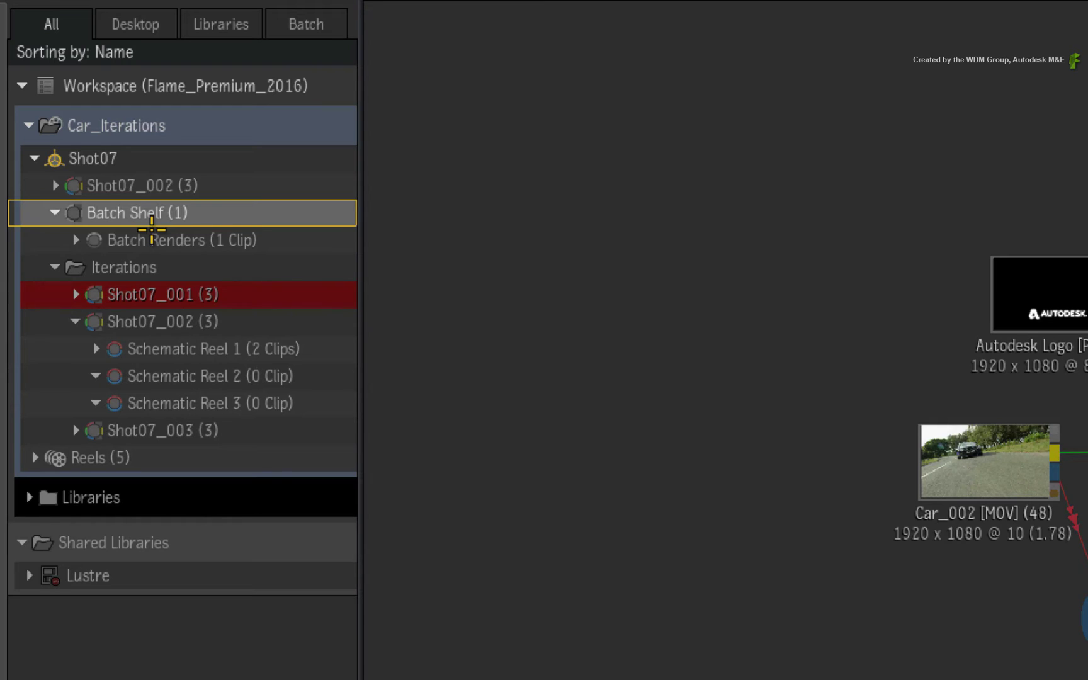
{"action": "left_click", "coordinate": [154, 237]}
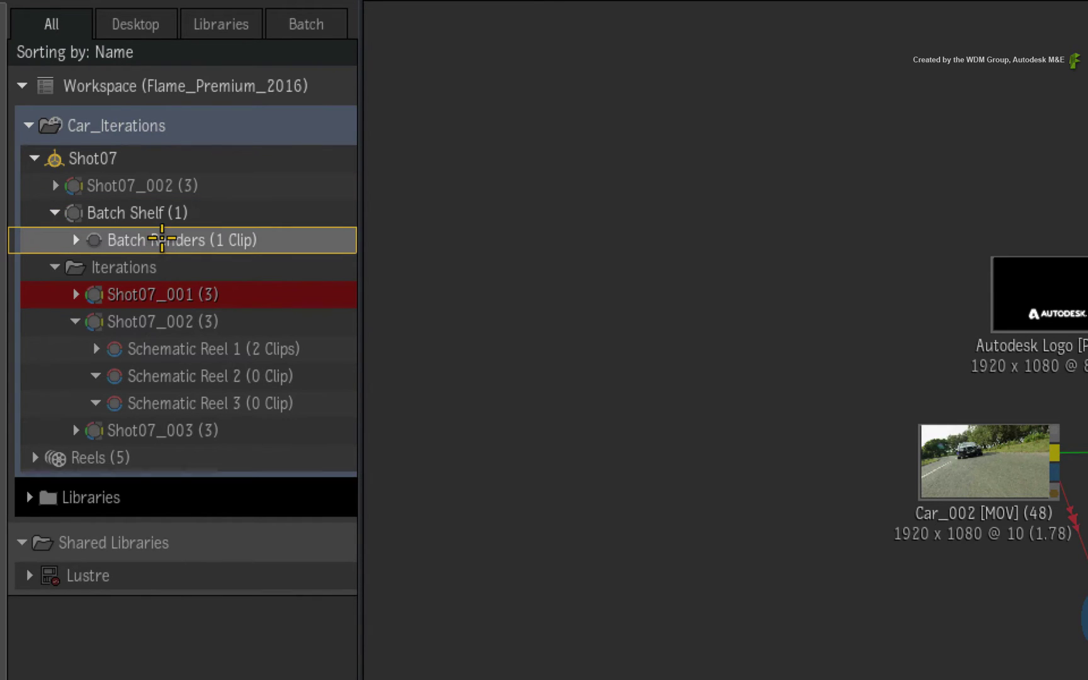
{"action": "left_click", "coordinate": [155, 212]}
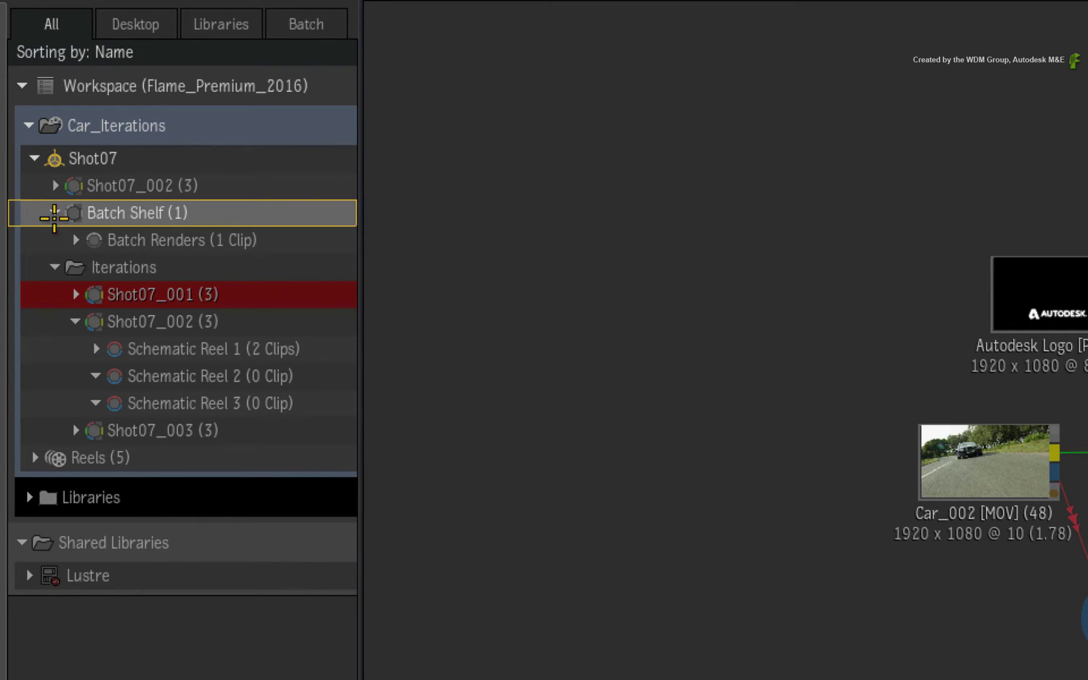
{"action": "left_click", "coordinate": [52, 212]}
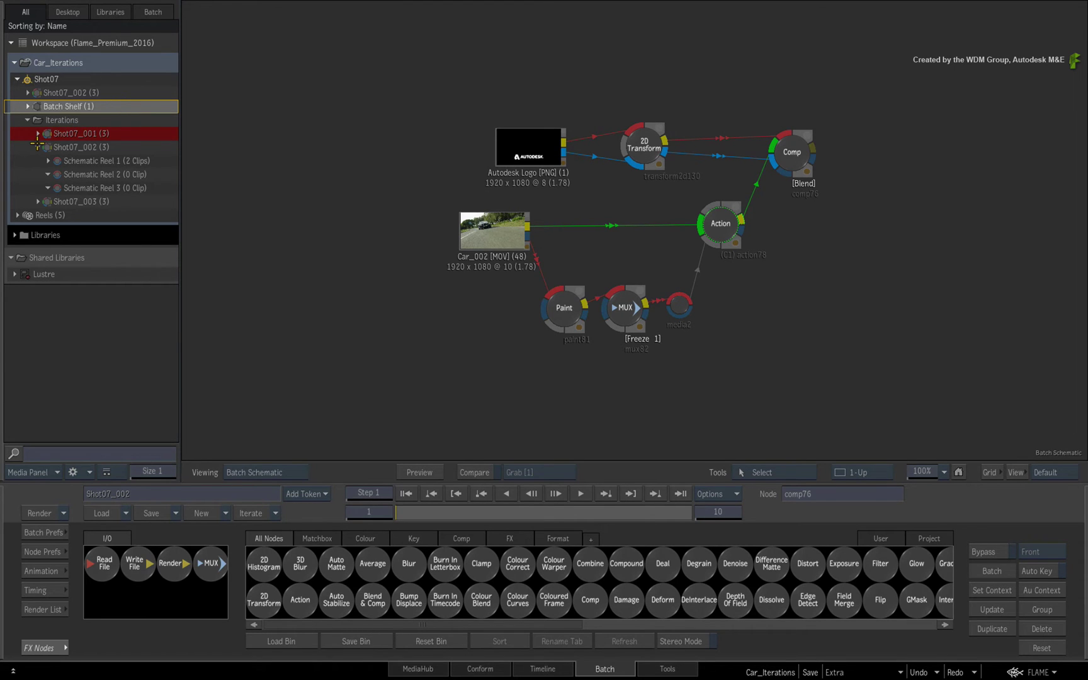
{"action": "left_click", "coordinate": [37, 146]}
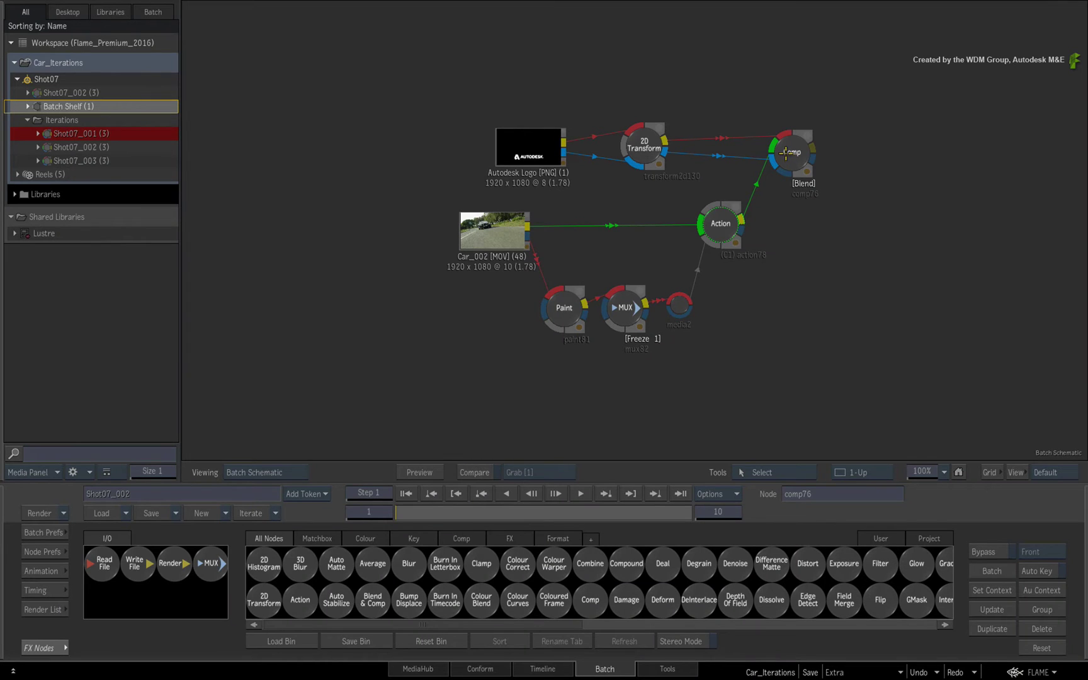
{"action": "left_click", "coordinate": [786, 154]}
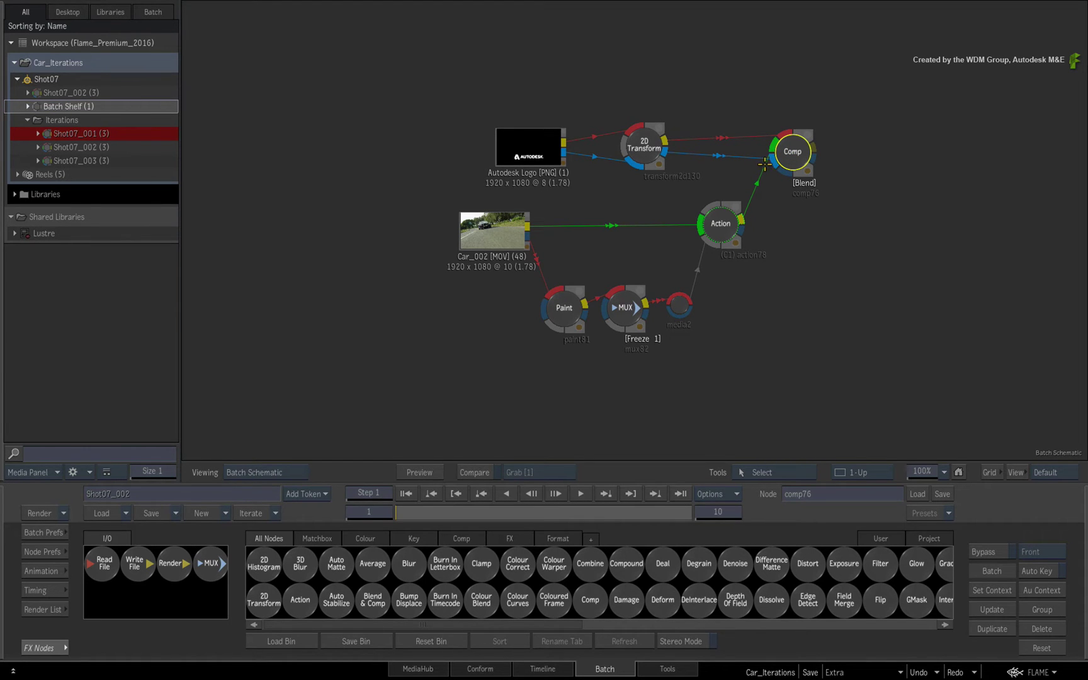
{"action": "key", "text": "alt+2"}
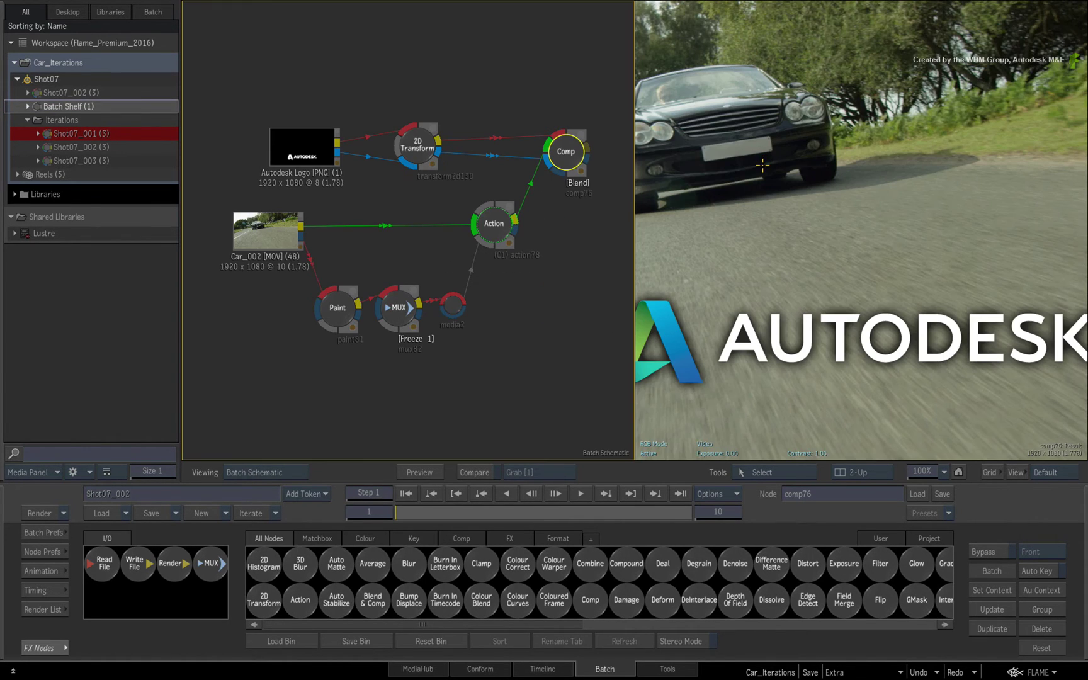
{"action": "left_click_drag", "start_coordinate": [856, 219], "coordinate": [717, 194]}
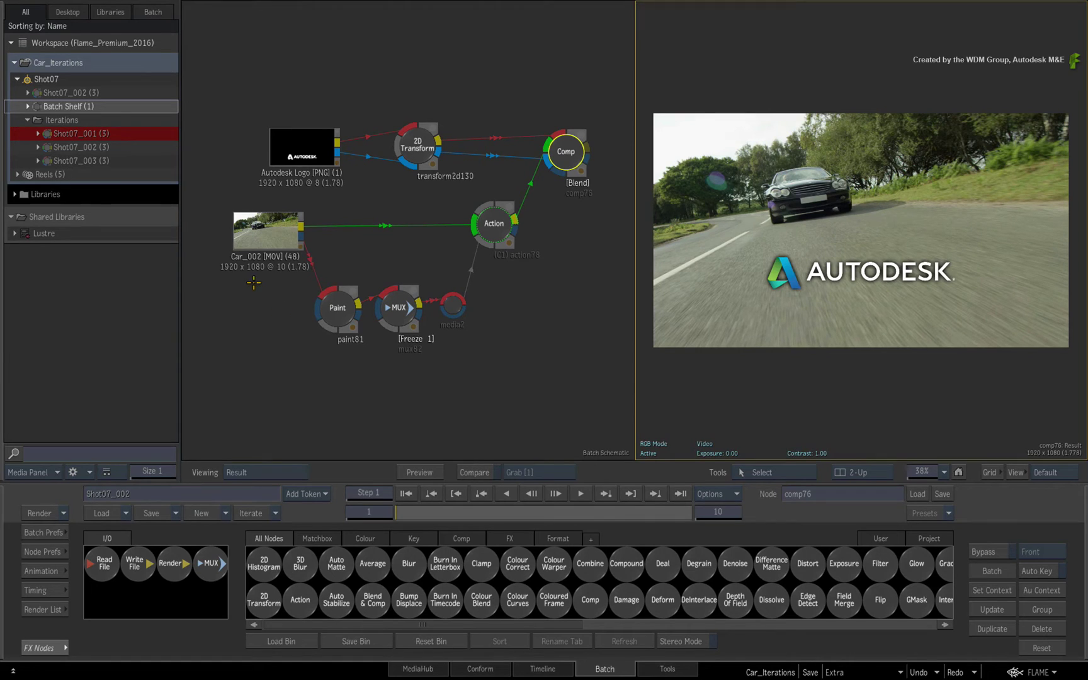
Step: Open the Rename Batch window for Shot07_002, showing the <batch name>_<iteration###> pattern
{"action": "left_click", "coordinate": [70, 92]}
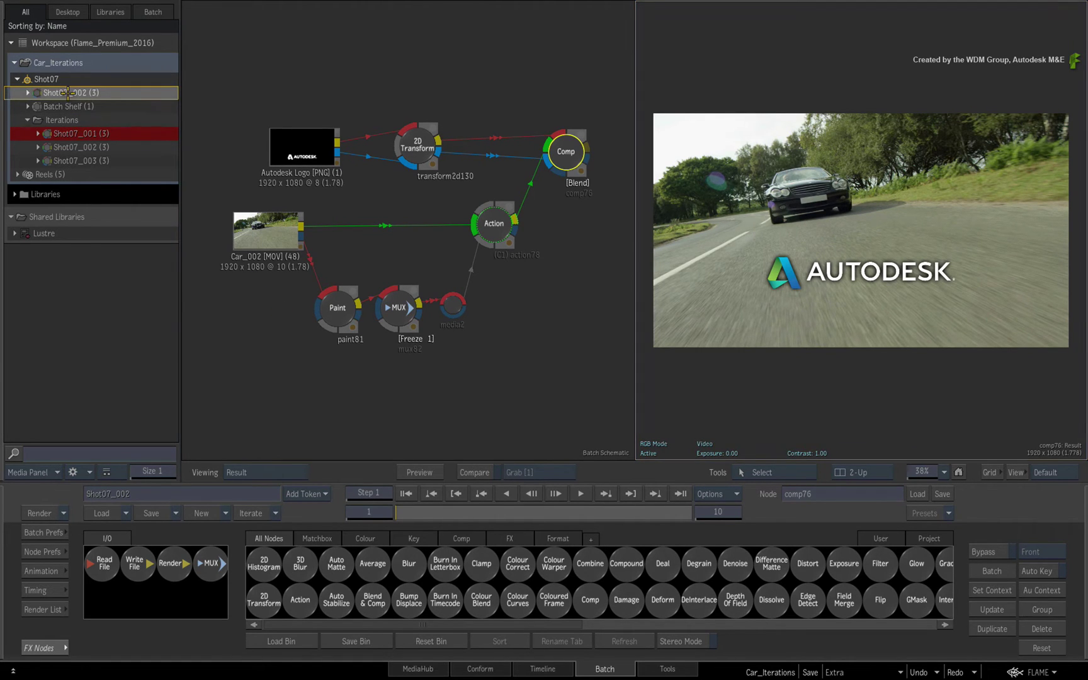
{"action": "left_click", "coordinate": [71, 92]}
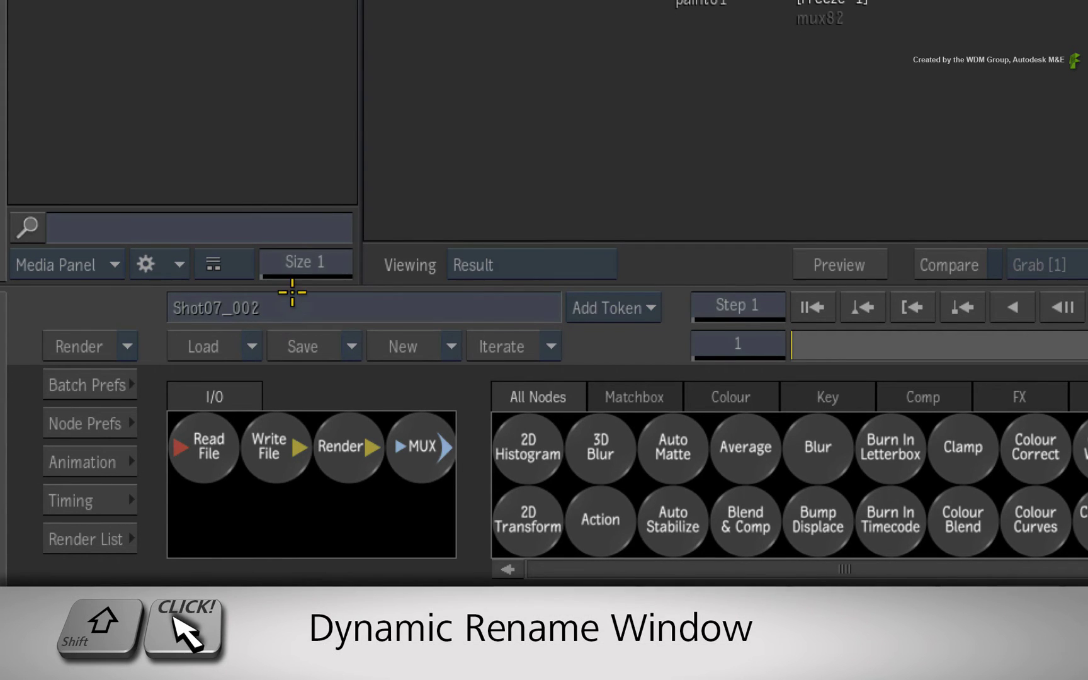
{"action": "left_click", "coordinate": [292, 304], "text": "shift"}
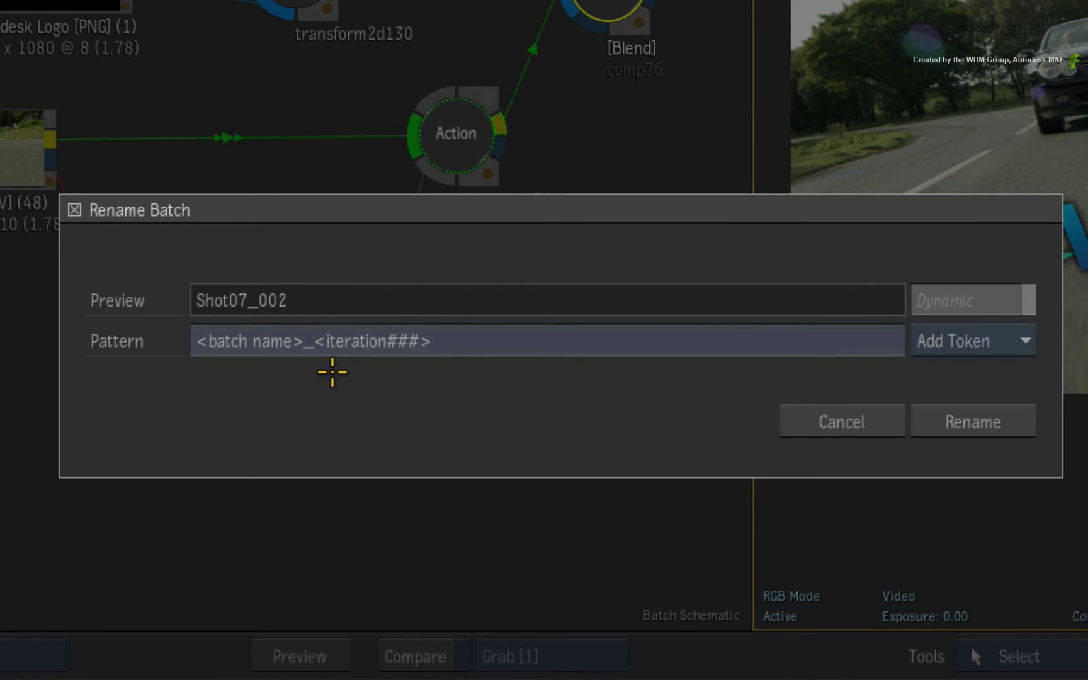
Step: Change the batch name pattern to <batch name>_A_<iteration###>, renaming the batch Shot07_A_002
{"action": "left_click", "coordinate": [312, 341]}
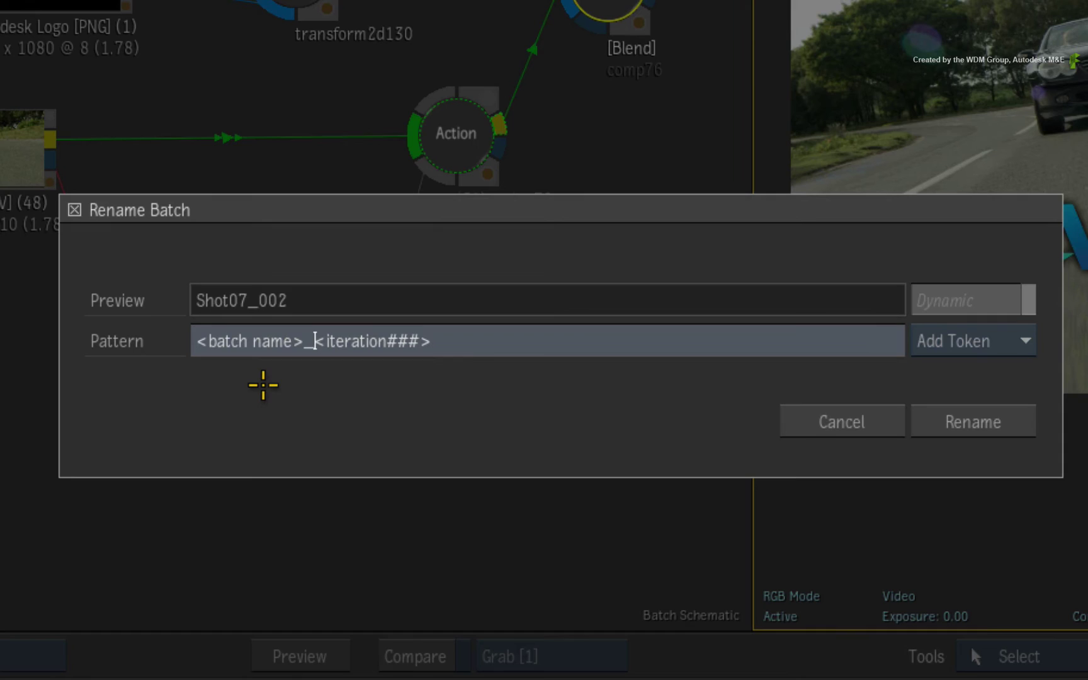
{"action": "type", "text": "A_"}
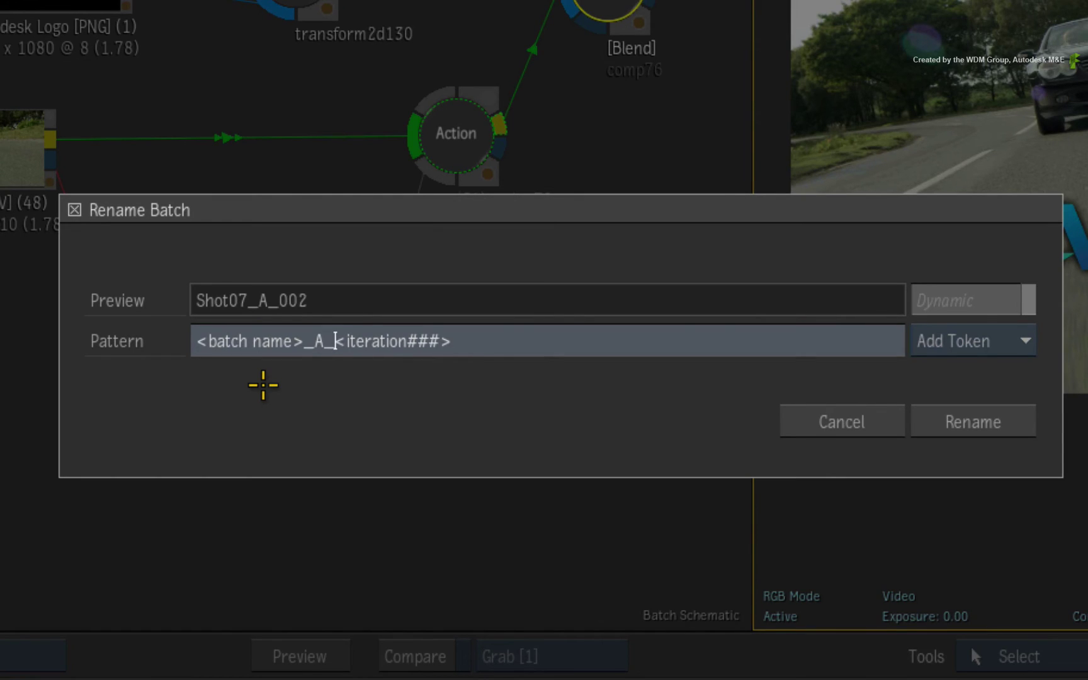
{"action": "left_click", "coordinate": [498, 339]}
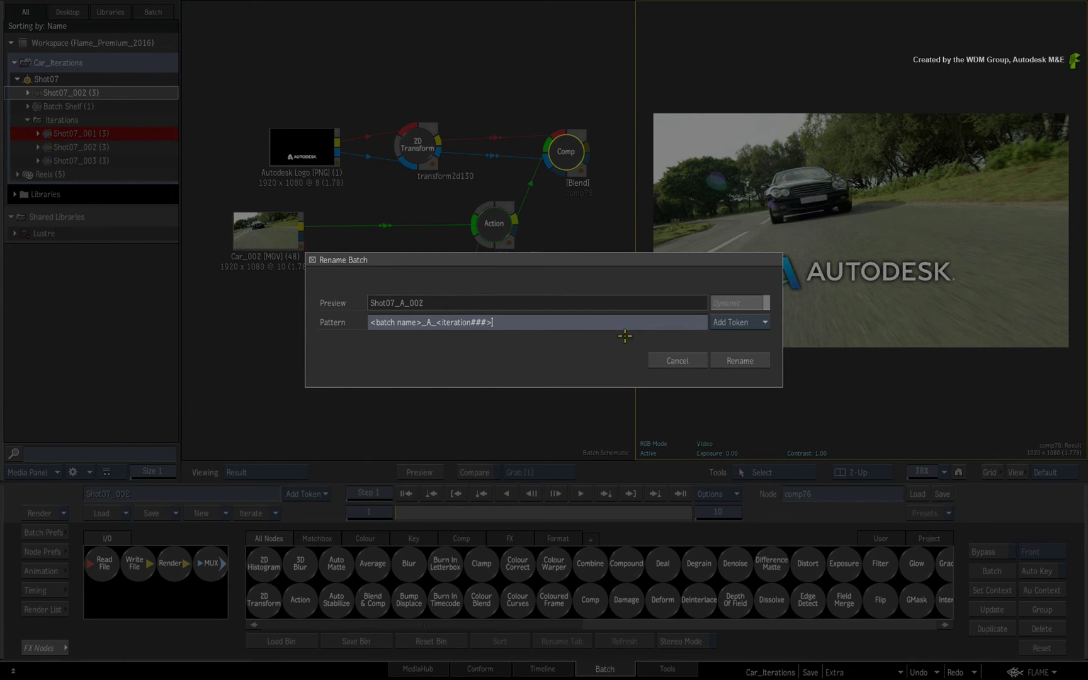
{"action": "left_click", "coordinate": [756, 322]}
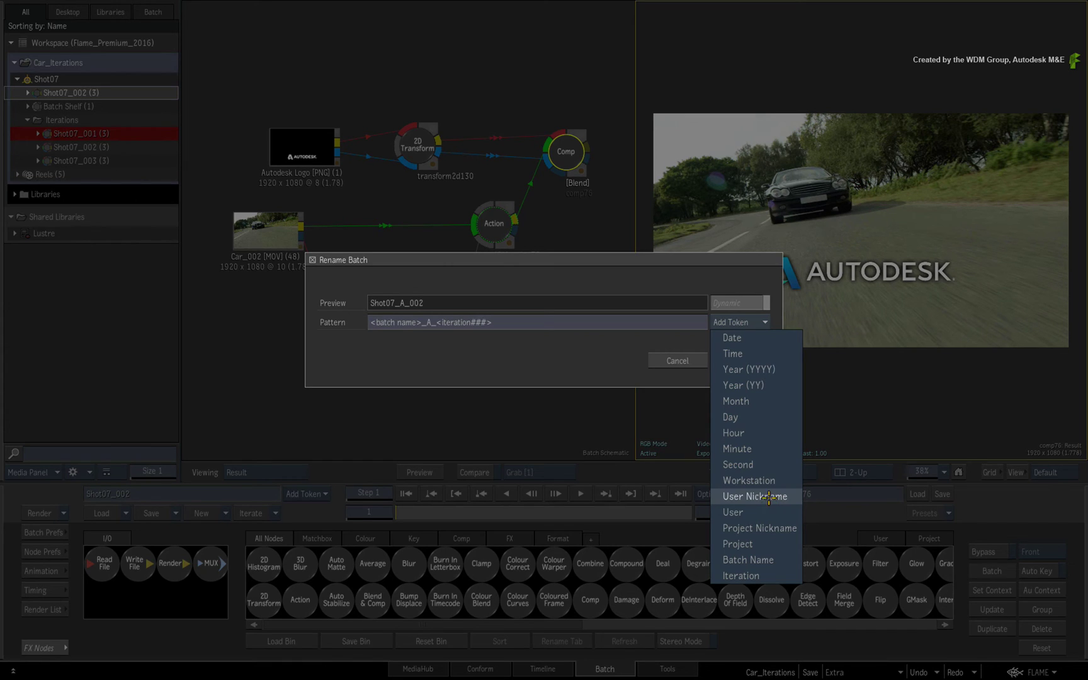
{"action": "left_click", "coordinate": [829, 412]}
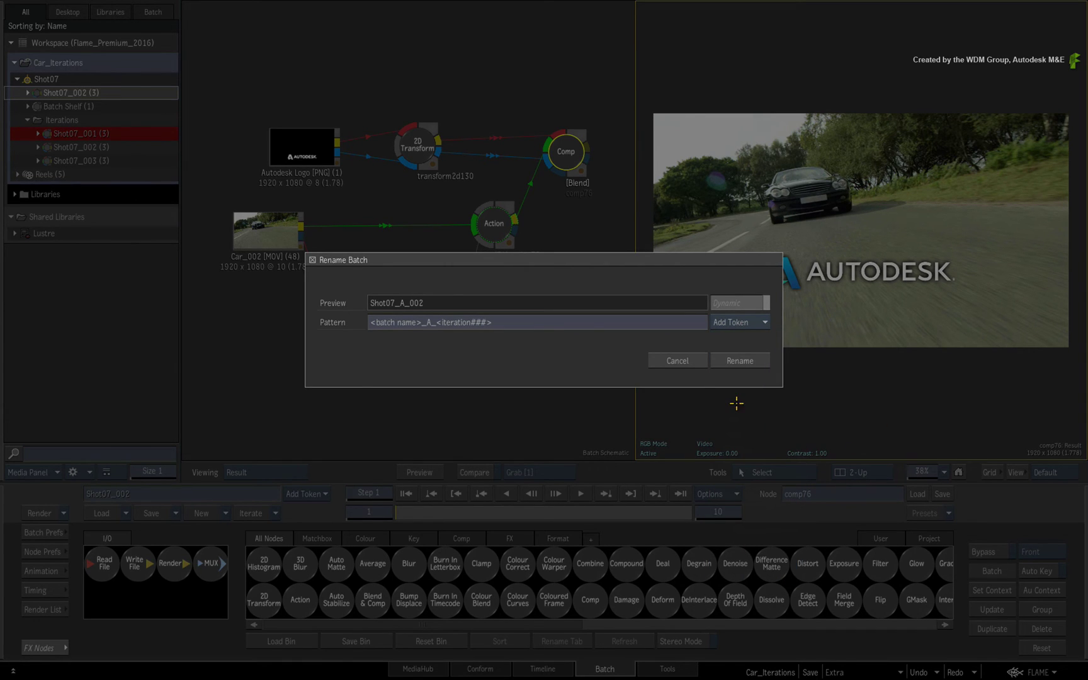
{"action": "left_click", "coordinate": [744, 369]}
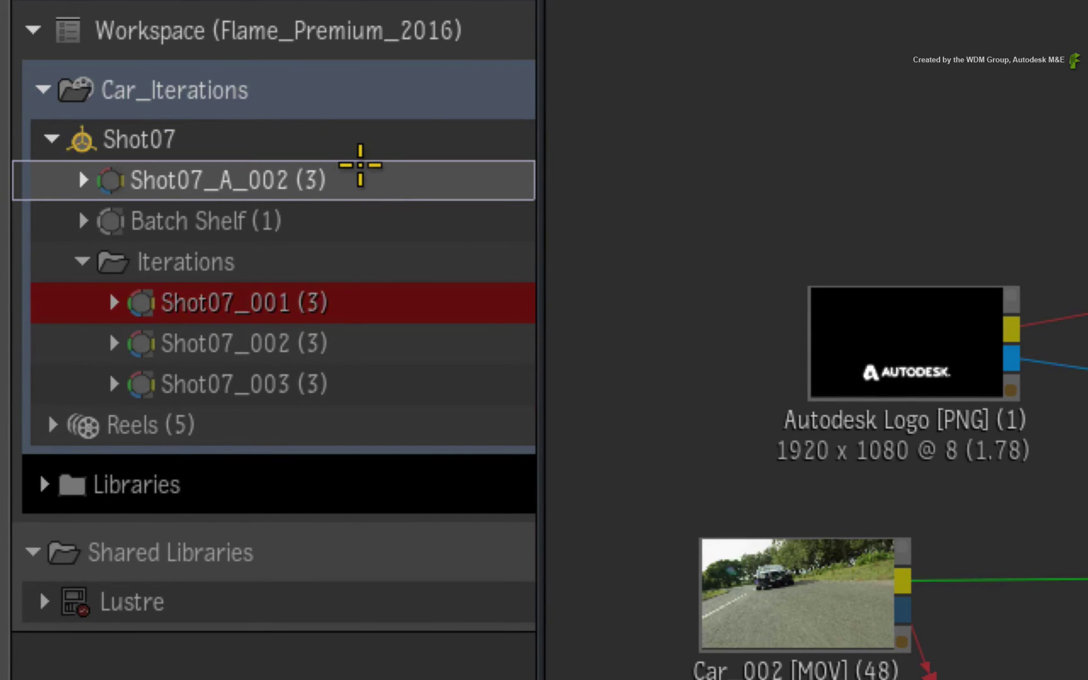
Step: Iterate Shot07_A_002 with numbering reset to 1, creating Shot07_A_001
{"action": "left_click", "coordinate": [373, 177]}
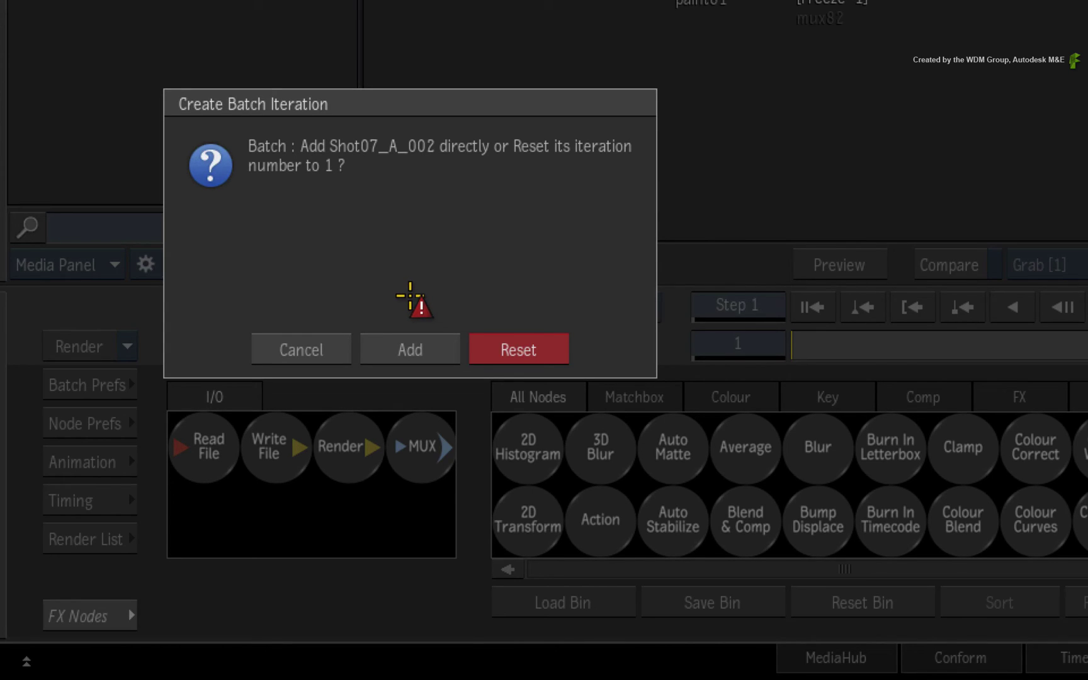
{"action": "left_click", "coordinate": [545, 344]}
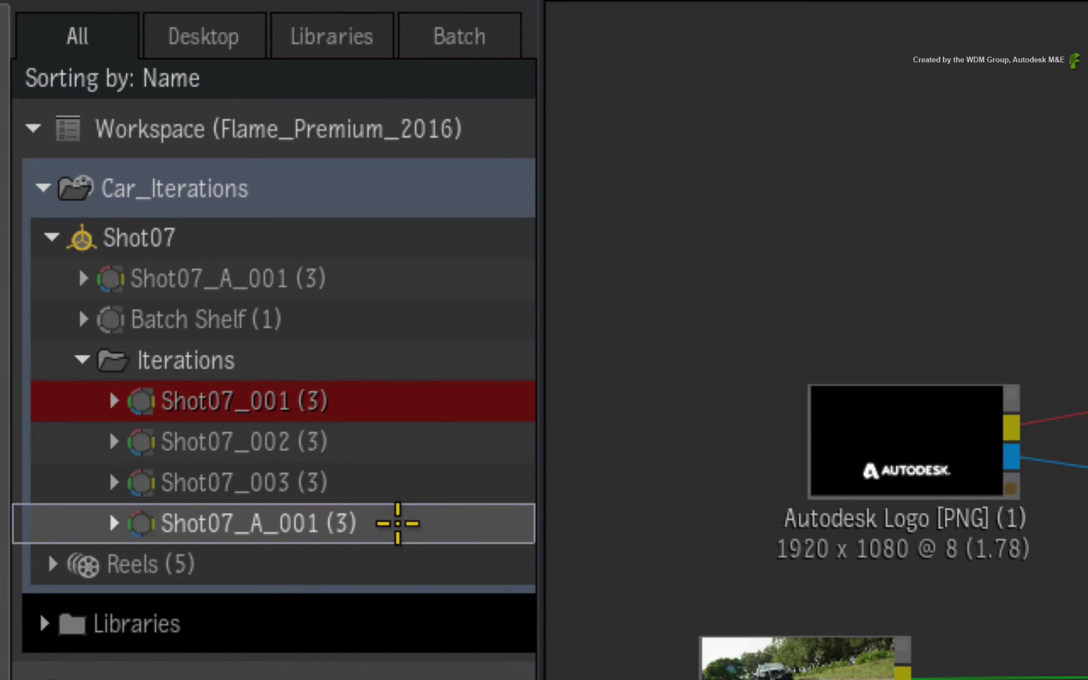
Step: Rename the Shot07 batch group to sh08 and select the sh08_A_001 iteration
{"action": "left_click_drag", "start_coordinate": [385, 524], "coordinate": [152, 236]}
{"action": "double_click", "coordinate": [299, 246]}
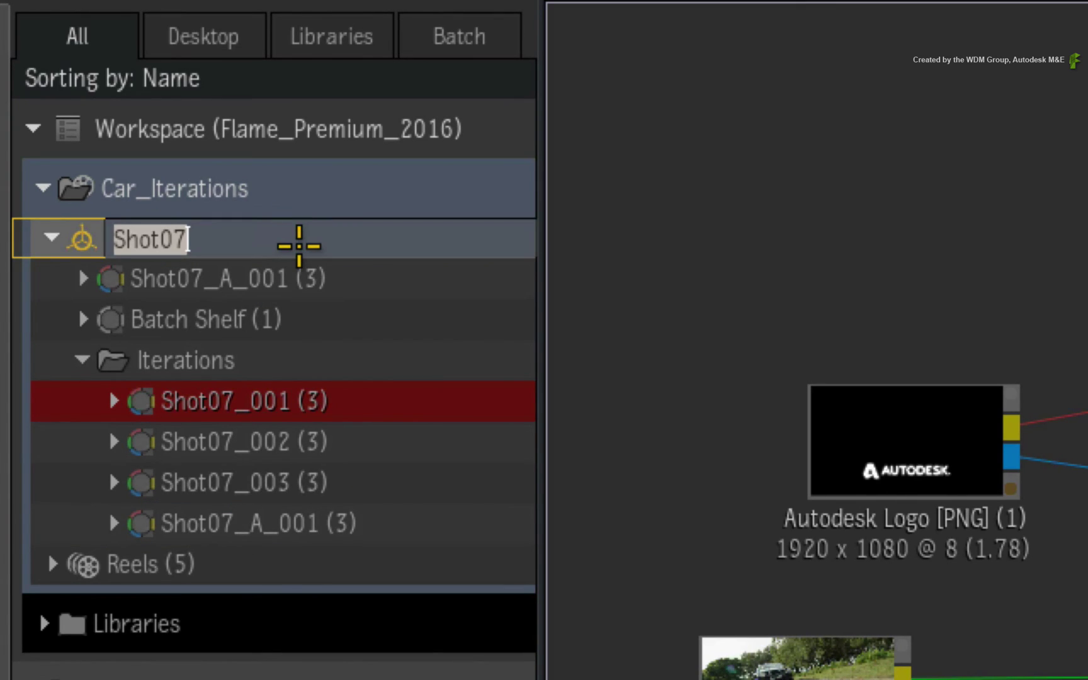
{"action": "type", "text": "sh08"}
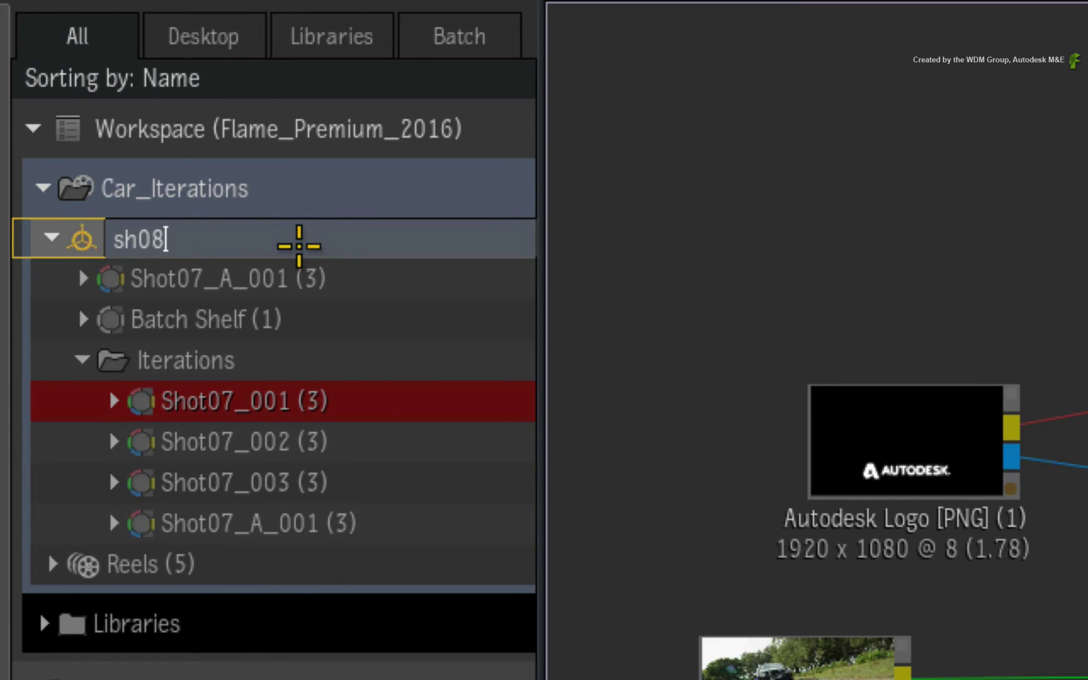
{"action": "key", "text": "Return"}
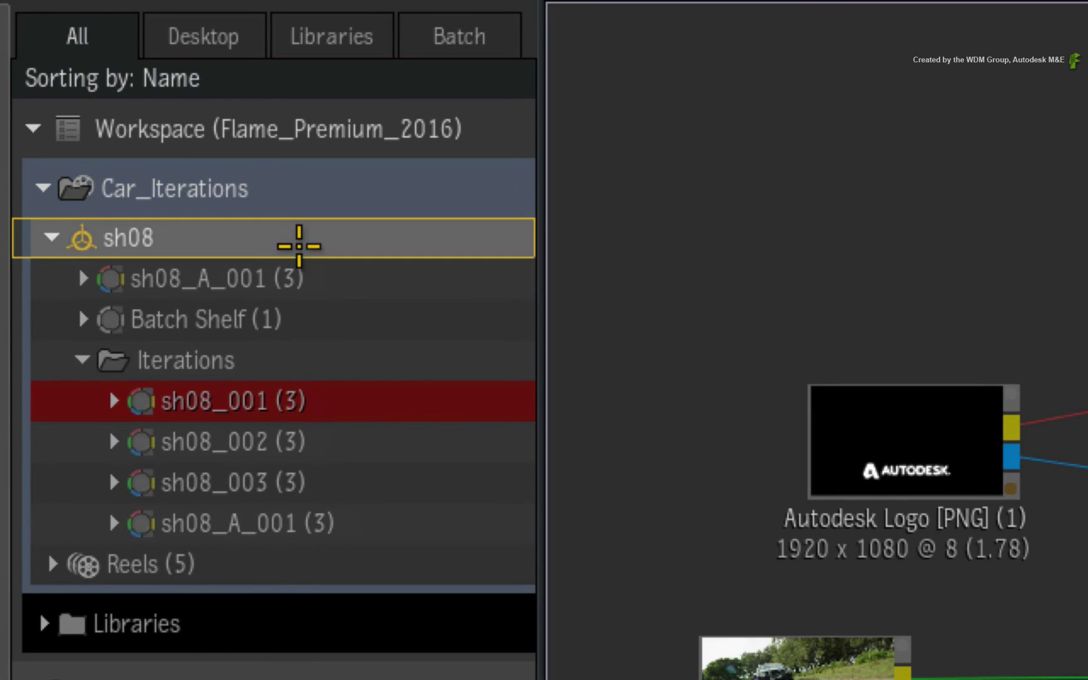
{"action": "left_click", "coordinate": [361, 278]}
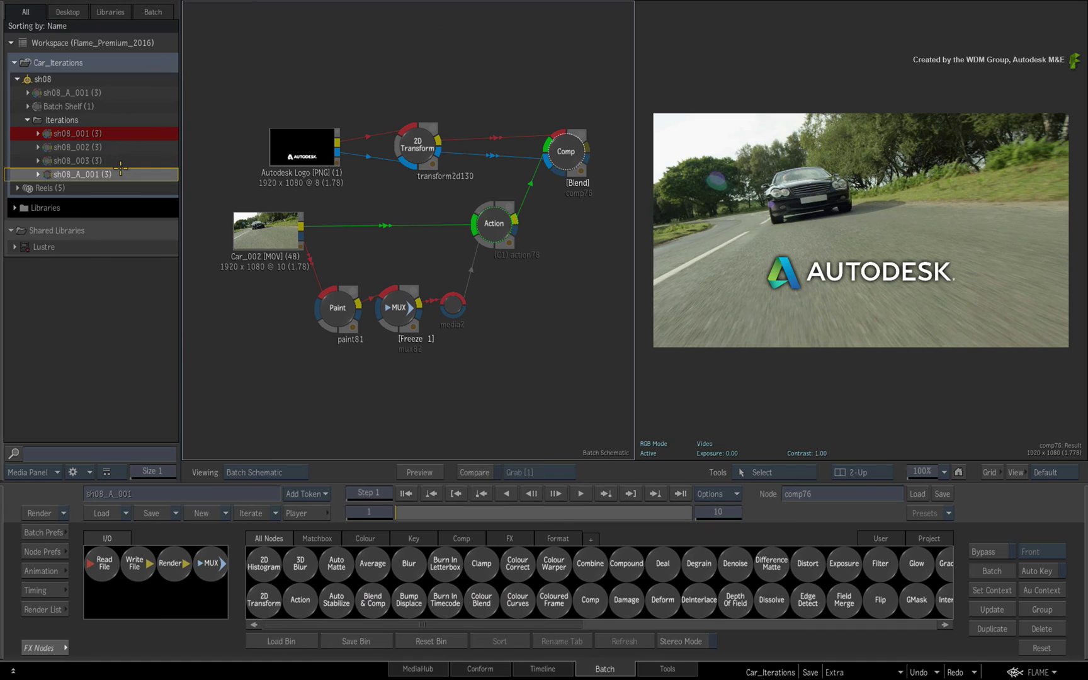
{"action": "left_click", "coordinate": [123, 63]}
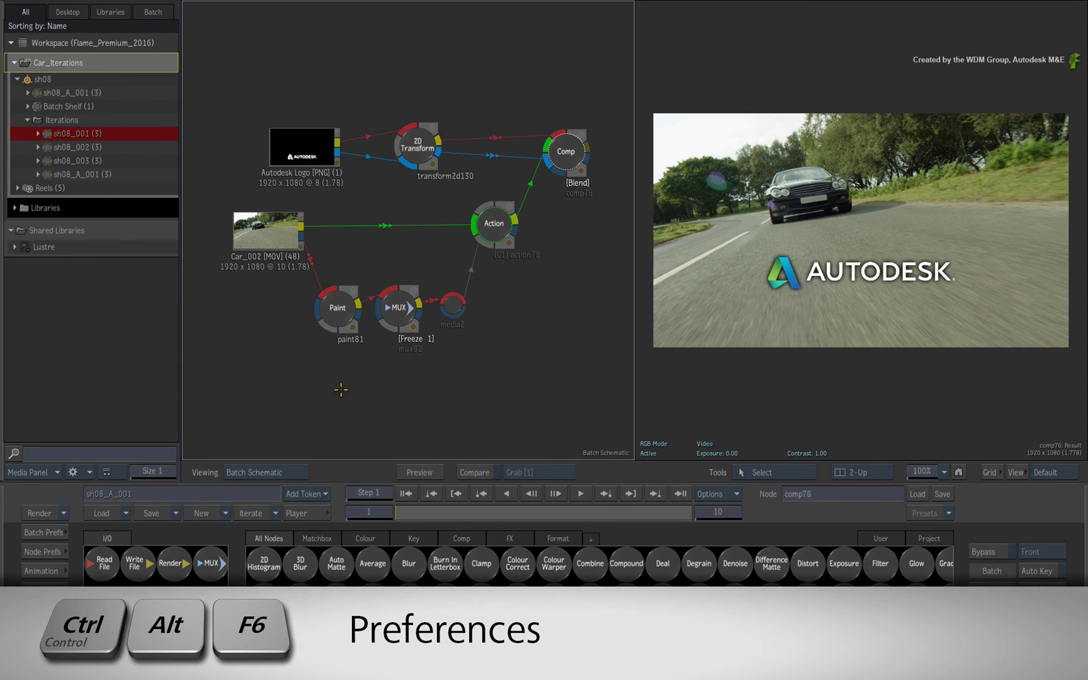
{"action": "key", "text": "ctrl+alt+F6"}
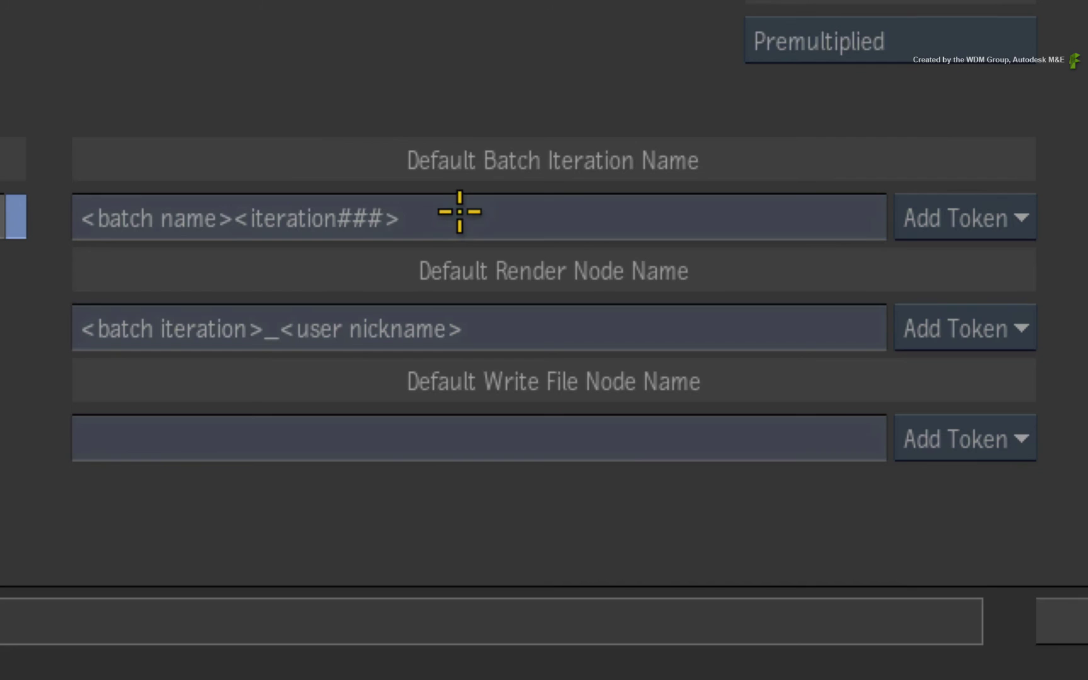
{"action": "left_click", "coordinate": [755, 364]}
{"action": "left_click_drag", "start_coordinate": [753, 365], "coordinate": [600, 345]}
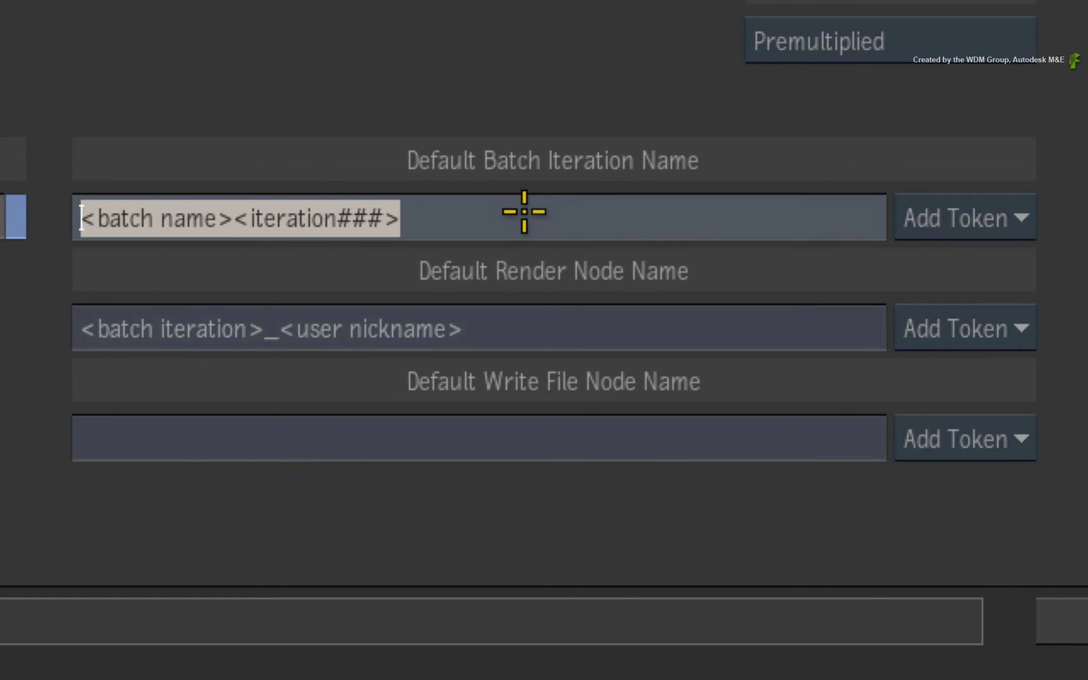
{"action": "key", "text": "Return"}
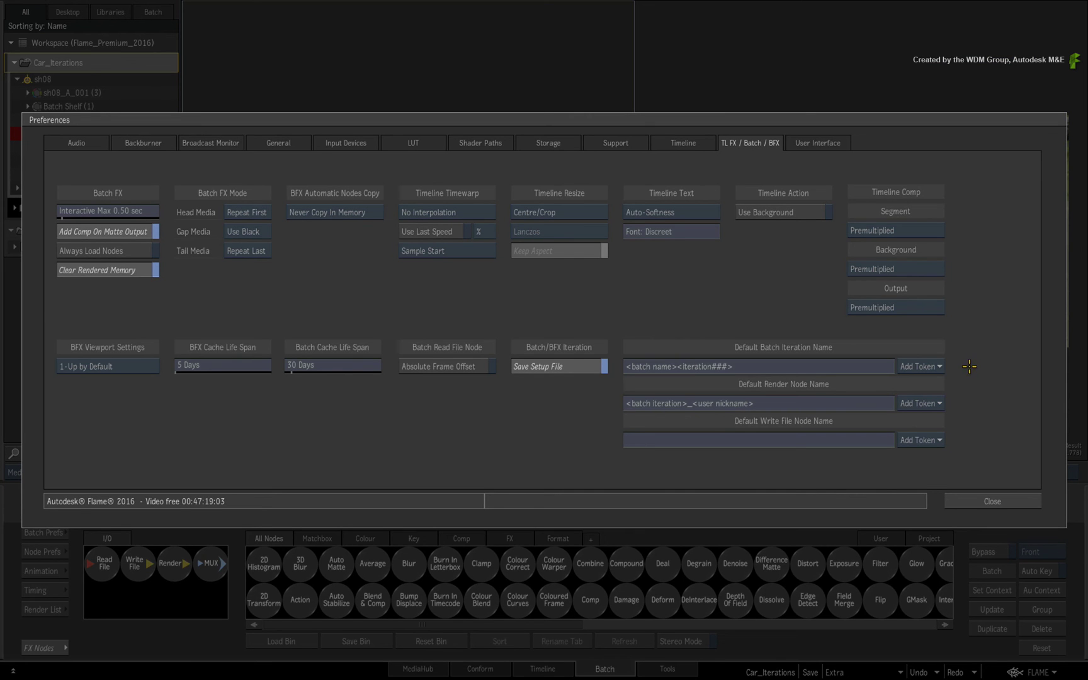
{"action": "left_click", "coordinate": [1001, 502]}
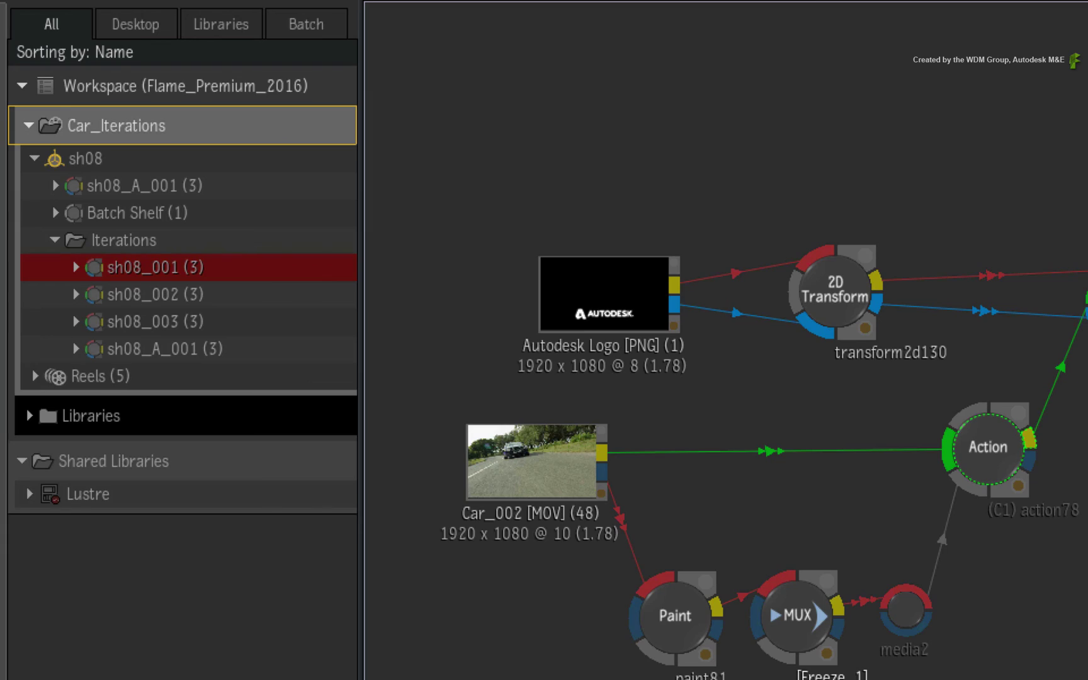
Step: Delete sh08_003 from the sh08 Iterations folder, keeping sh08_001, sh08_002 and sh08_A_001
{"action": "left_click", "coordinate": [89, 78]}
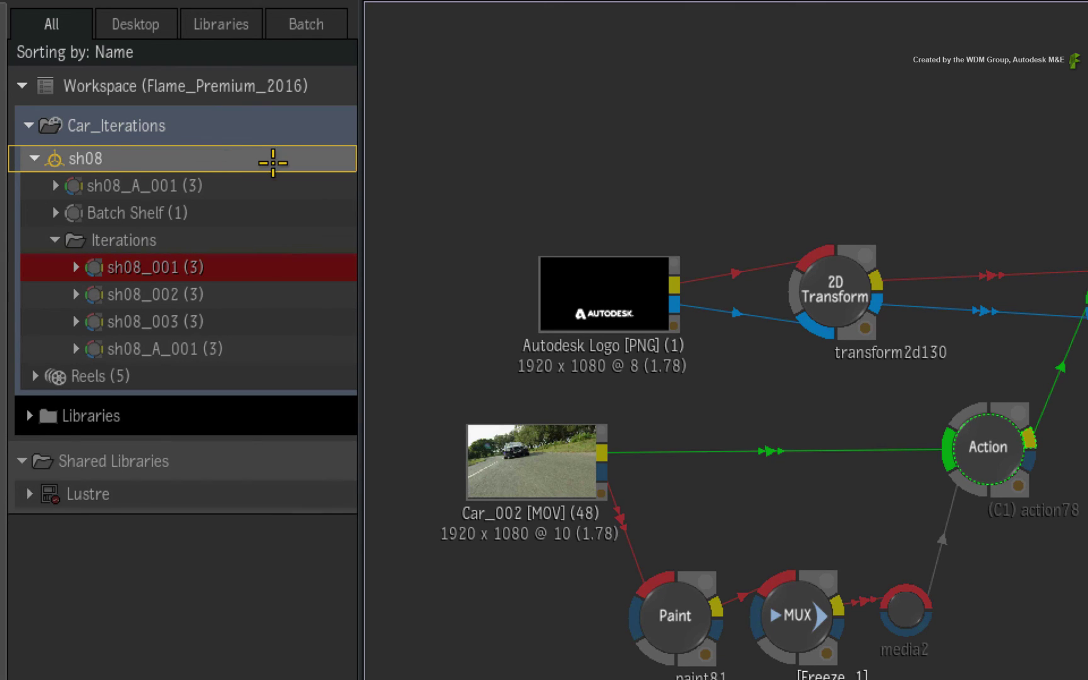
{"action": "left_click", "coordinate": [250, 316]}
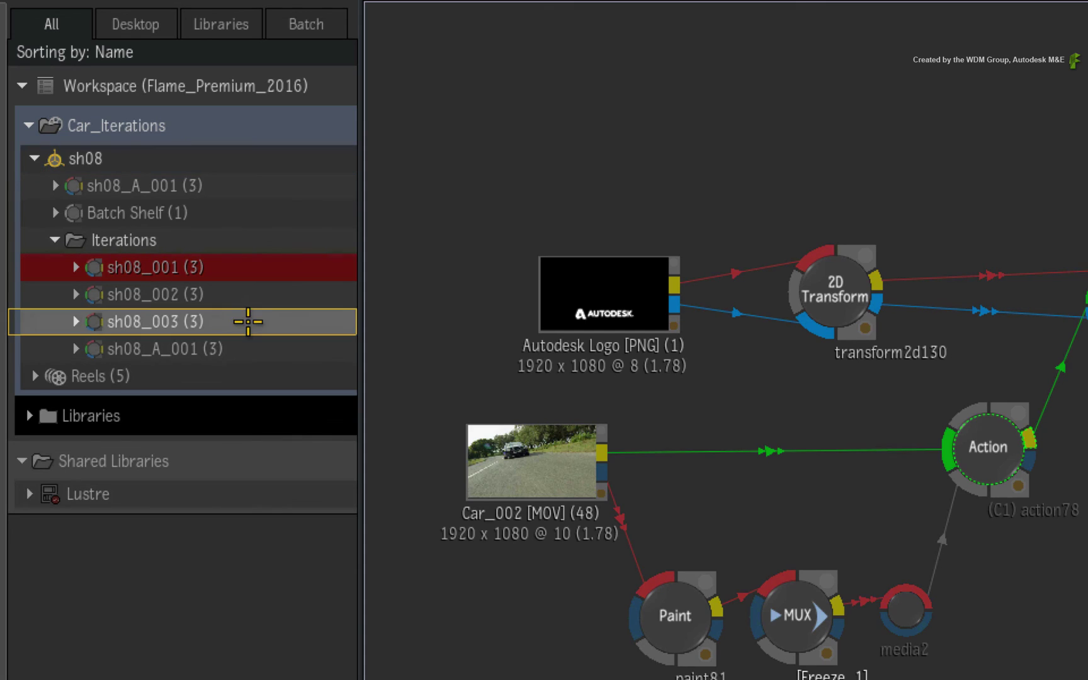
{"action": "right_click", "coordinate": [259, 314]}
{"action": "left_click", "coordinate": [337, 505]}
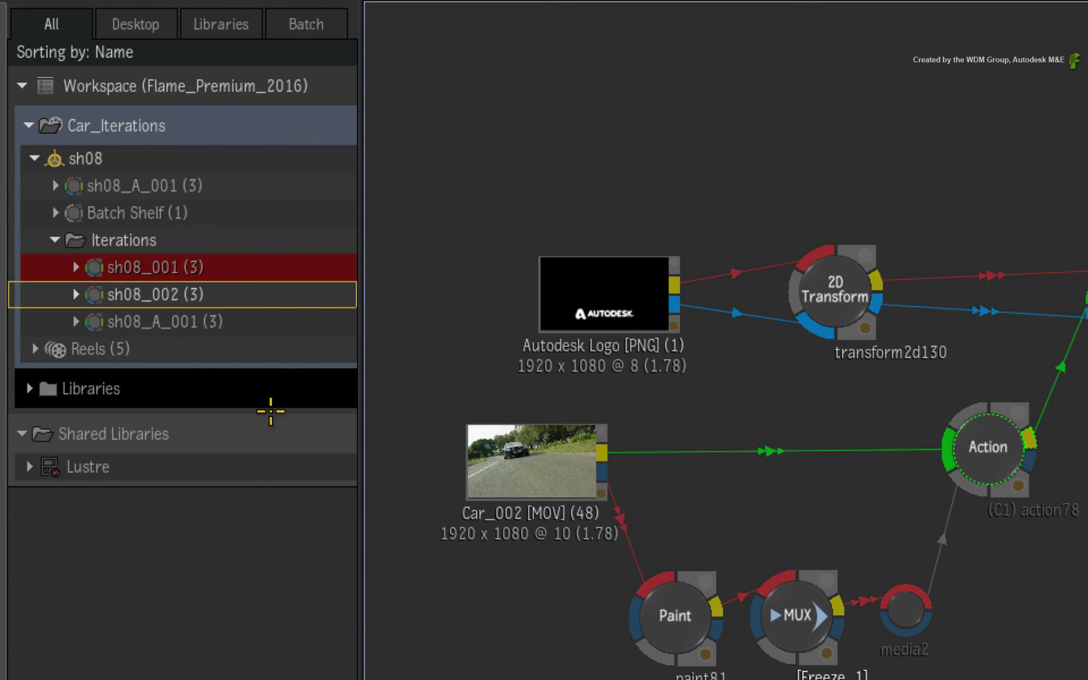
{"action": "left_click", "coordinate": [235, 283]}
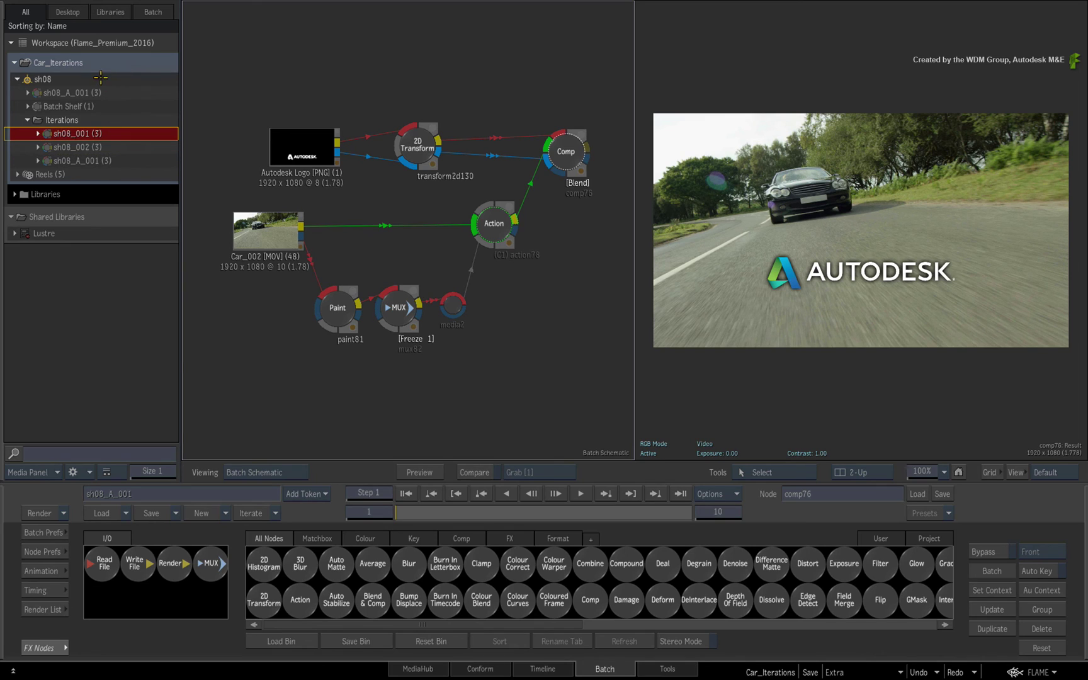
{"action": "left_click", "coordinate": [101, 79]}
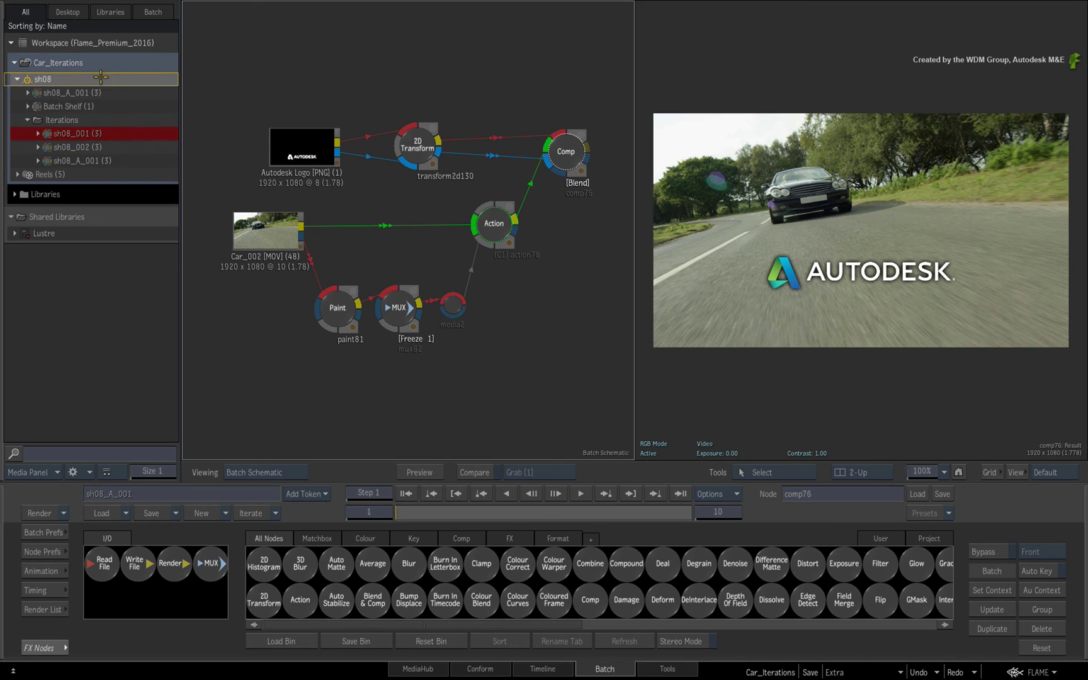